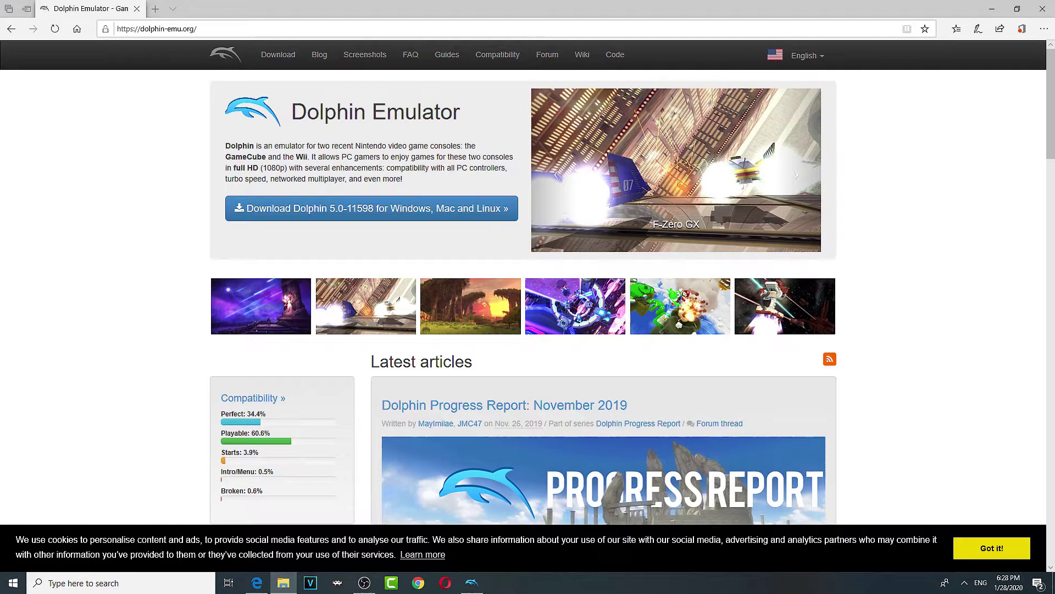
Open the Dolphin download page and look over the Windows x64 builds under Development versions
left_click(379, 209)
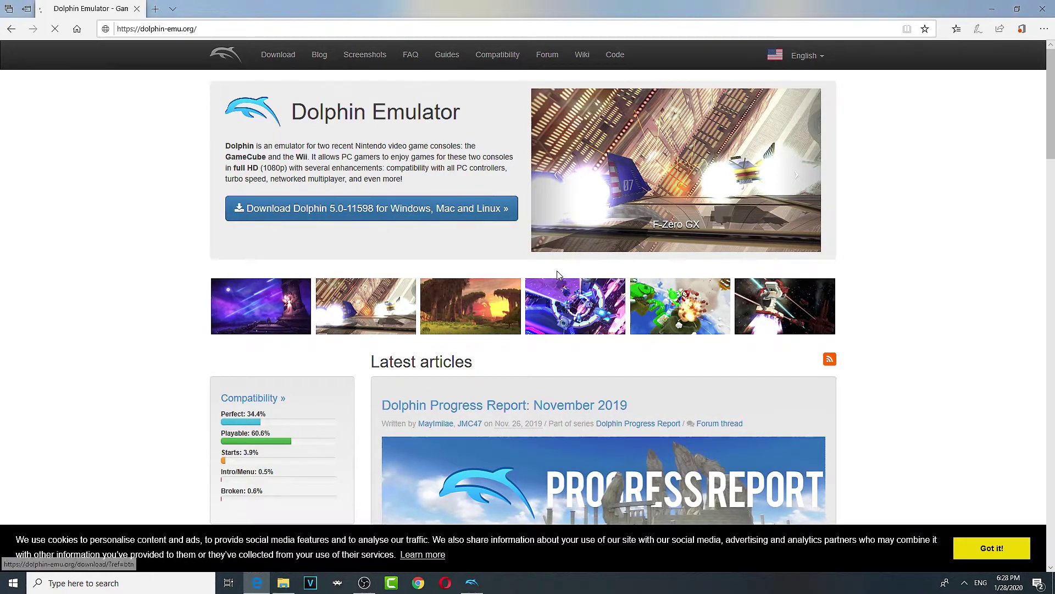
scroll(586, 312, "down", 2)
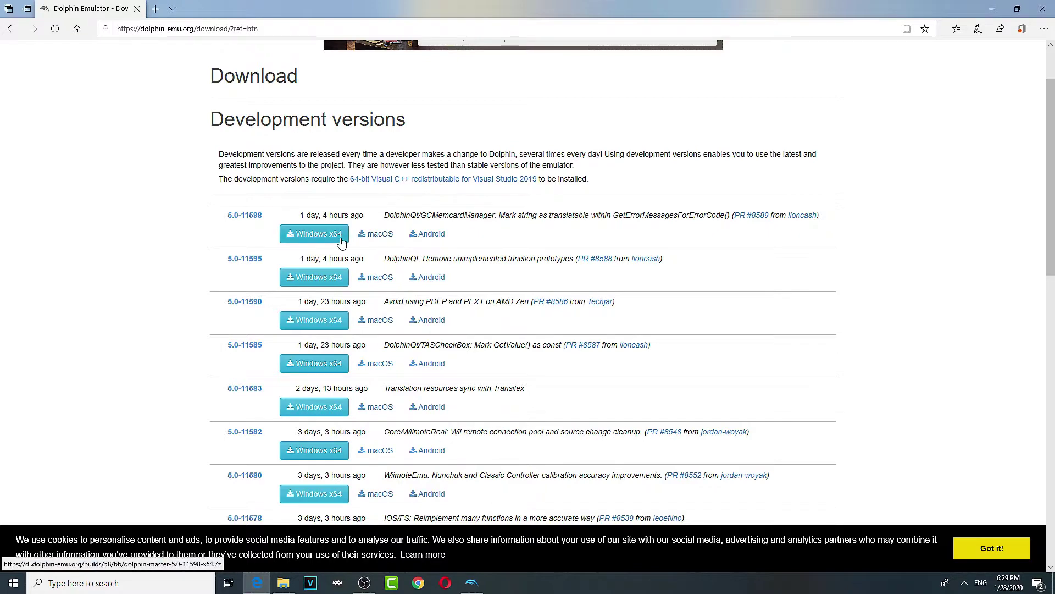
scroll(387, 254, "up", 2)
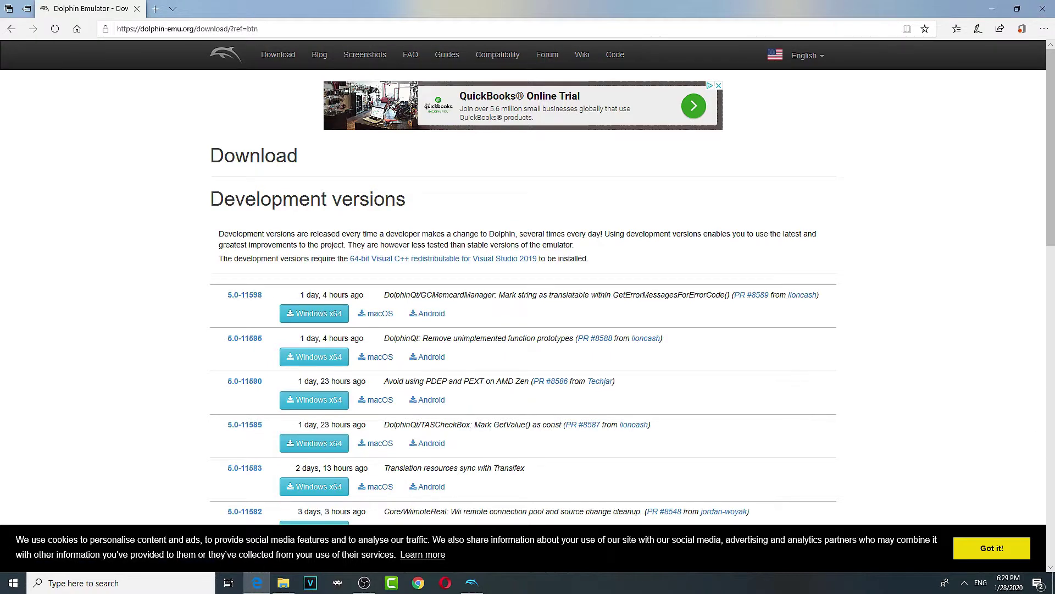
Switch to File Explorer's dolphin folder and launch Dolphin.exe
key("super+e")
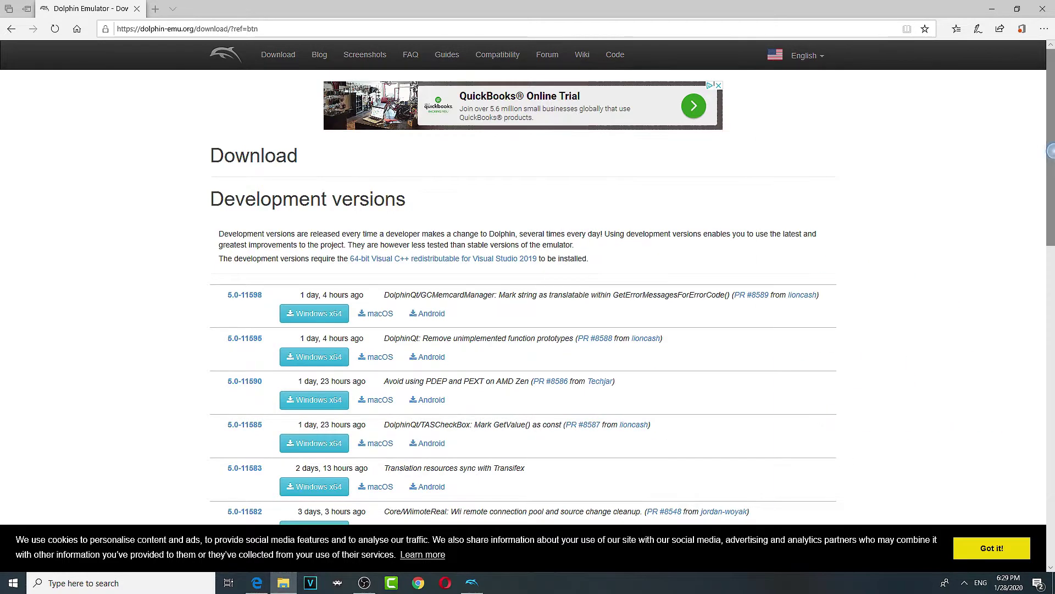
left_click_drag(798, 169, 690, 168)
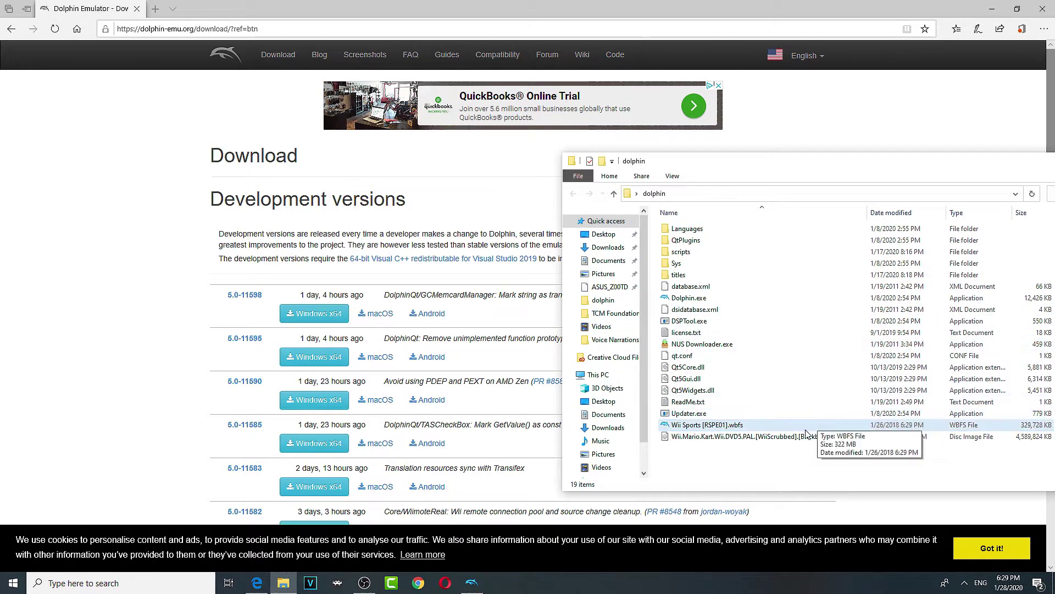
left_click(688, 298)
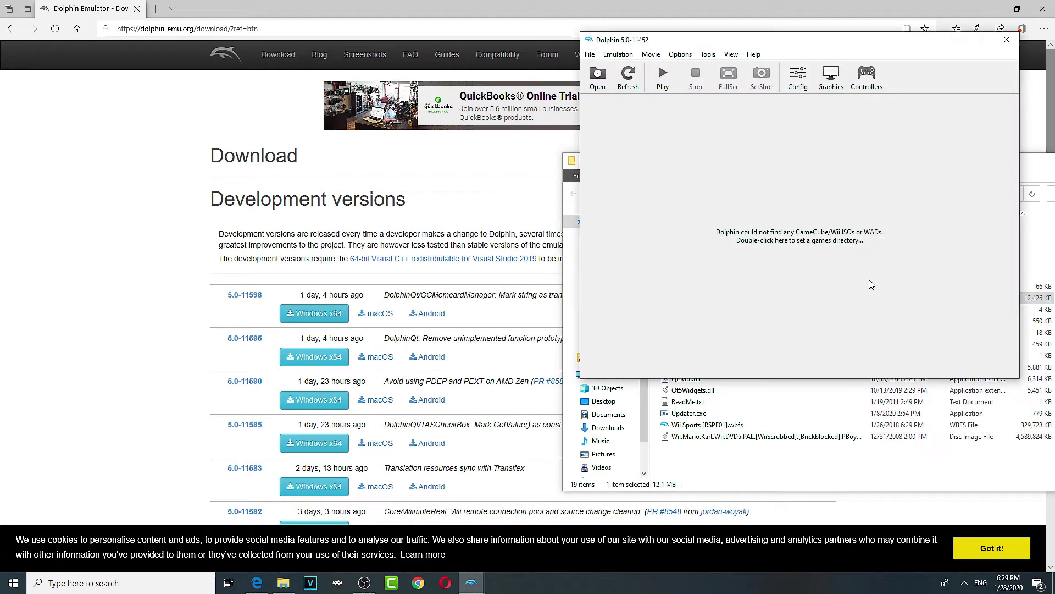
Open Dolphin's controller settings and check the input options available for Wii Remote 1
left_click(875, 77)
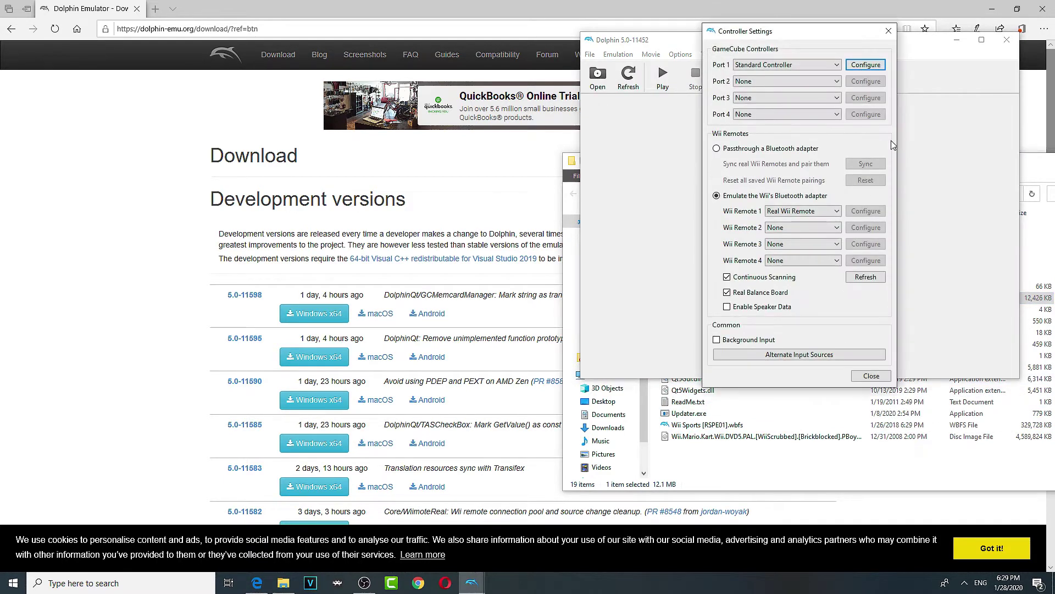
left_click(800, 213)
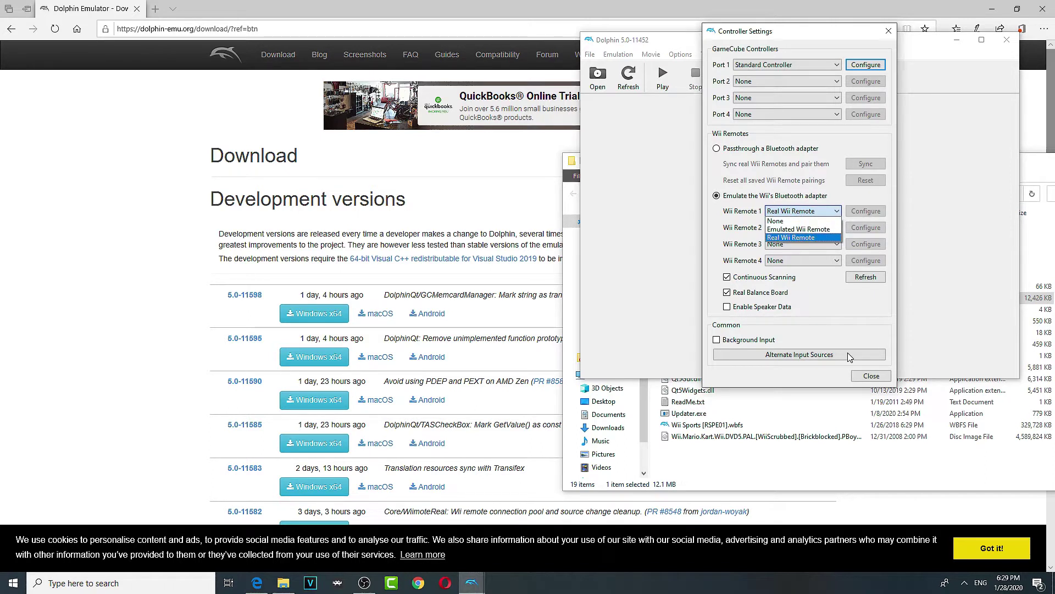
left_click(861, 324)
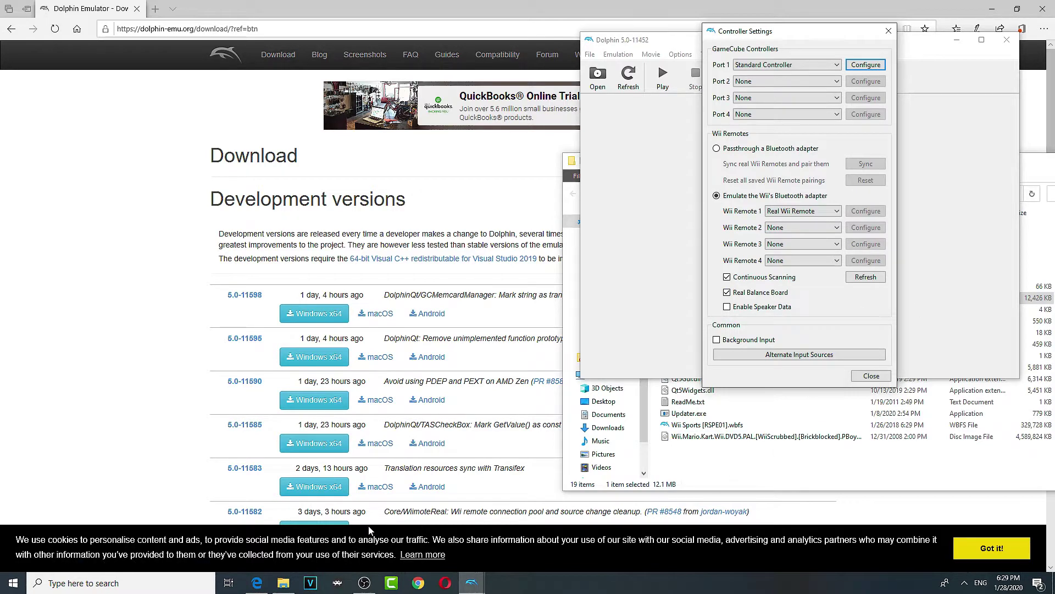
Switch to Edge, search the web for "amazon" in a new tab and open the official Amazon.com site
left_click(256, 583)
left_click(155, 9)
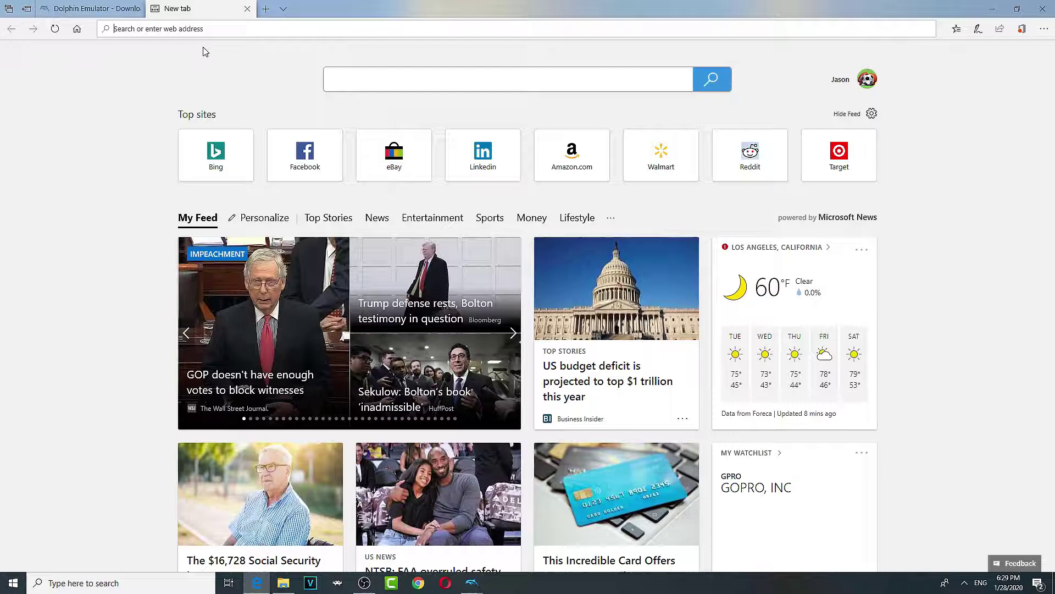
type("amazon")
key("Return")
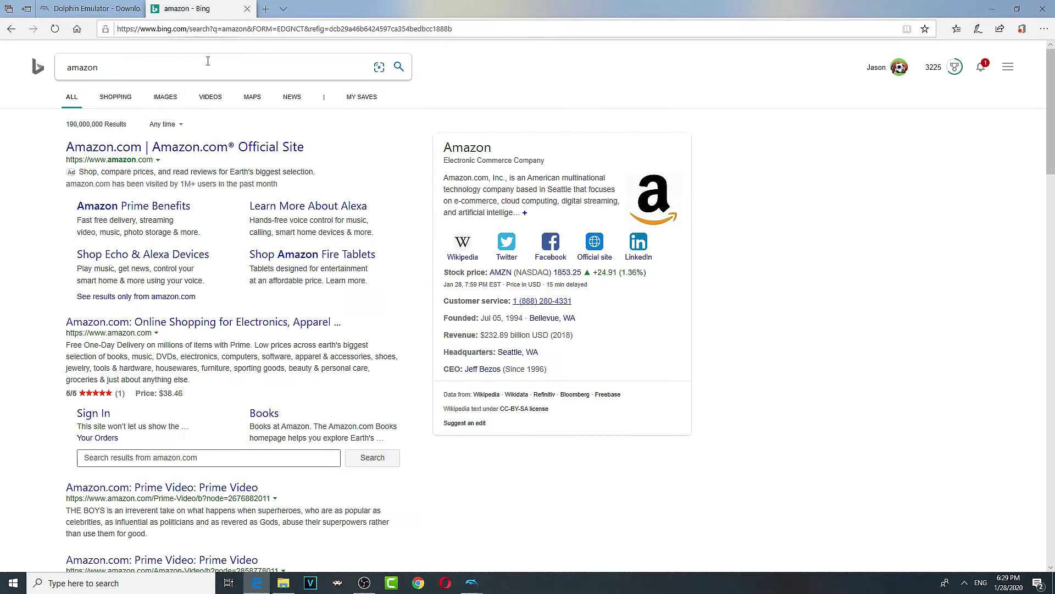
left_click(300, 147)
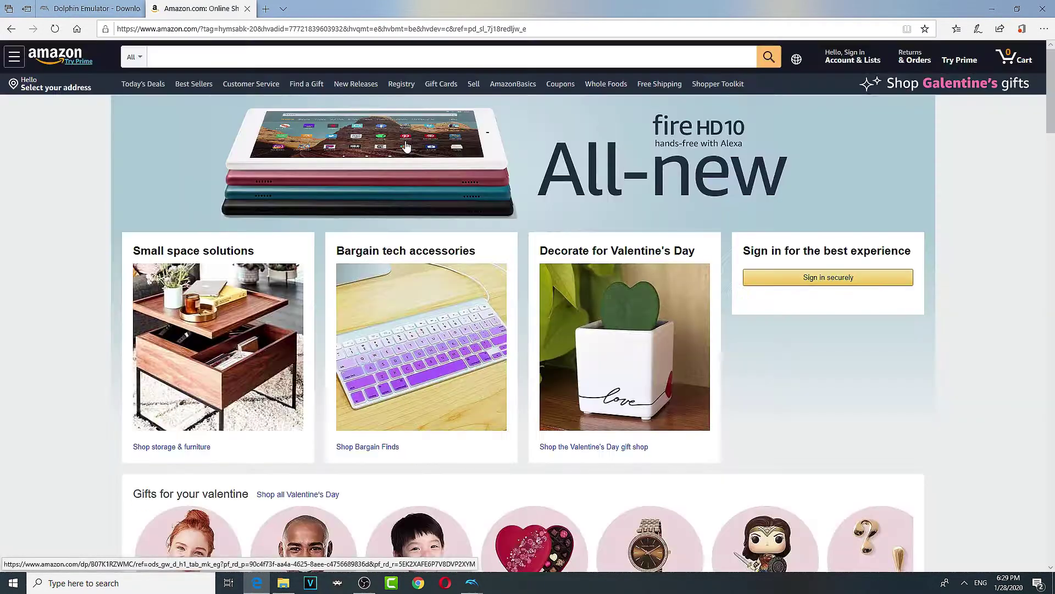
Search Amazon for "wiimote"
left_click(372, 62)
type("wiimote")
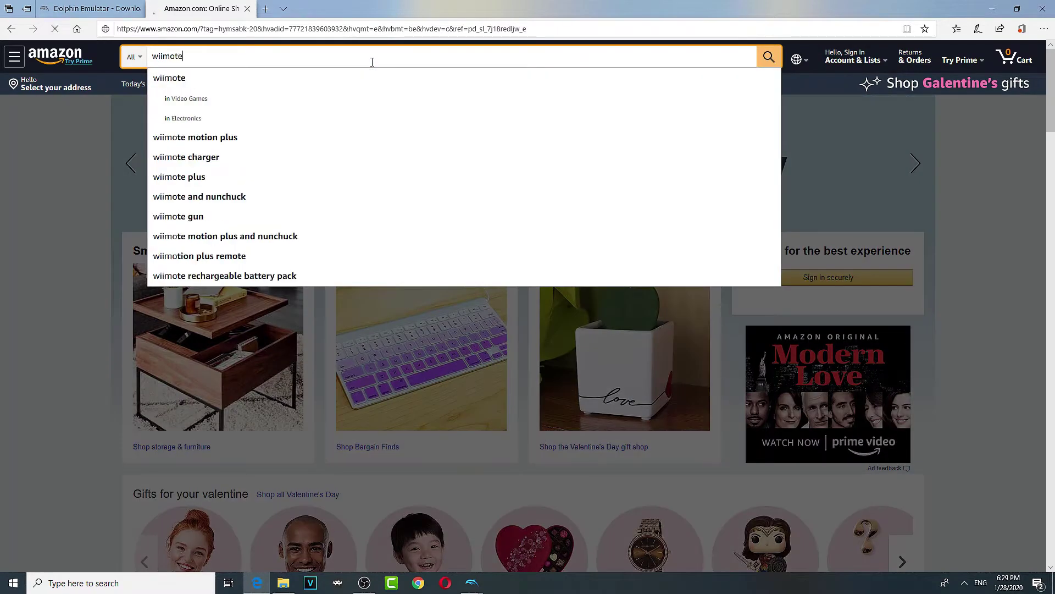
key("Return")
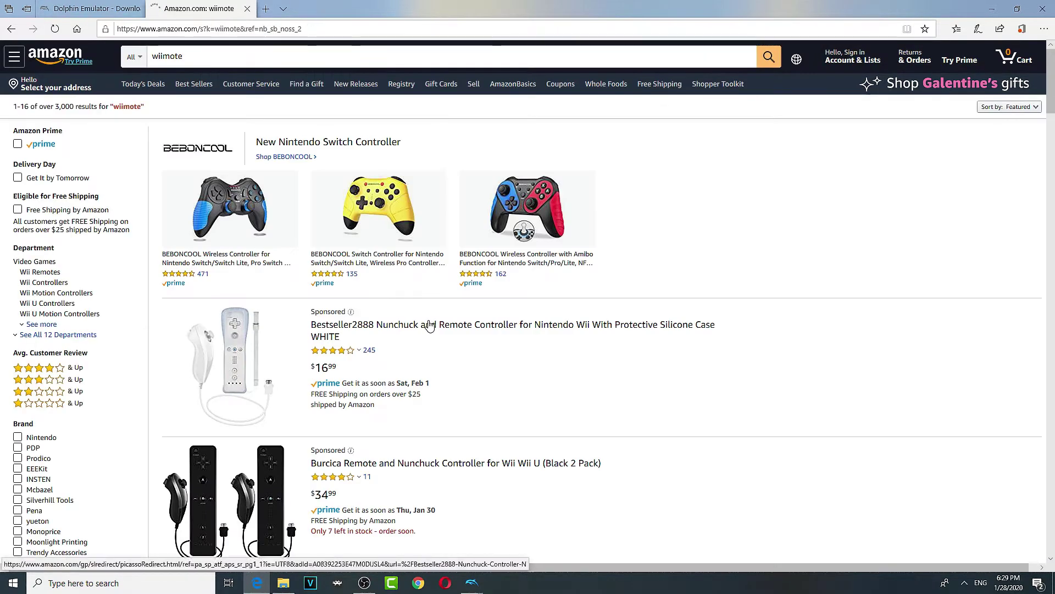
Browse the wiimote results and open the white Wii Remote Controller listing marked NO MotionPlus Inside
scroll(358, 313, "down", 2)
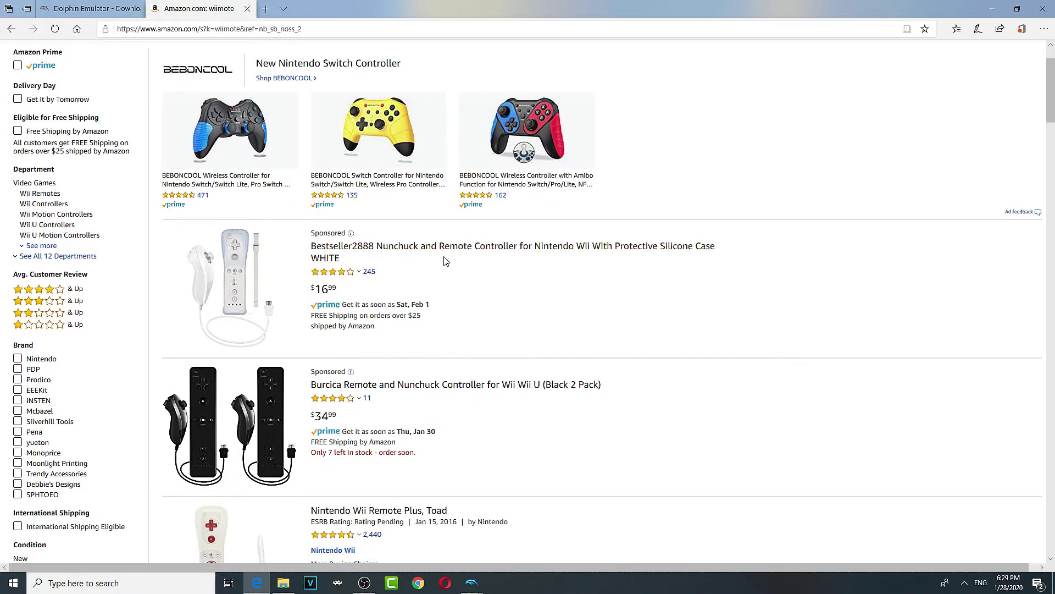
scroll(536, 271, "down", 1)
scroll(624, 288, "down", 2)
scroll(625, 289, "up", 1)
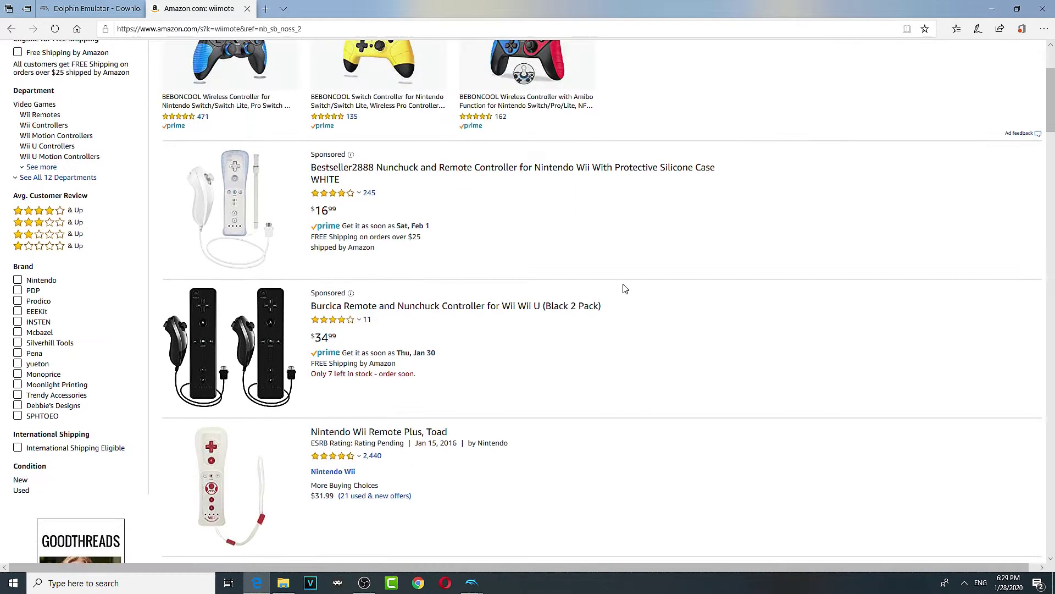
scroll(580, 172, "down", 6)
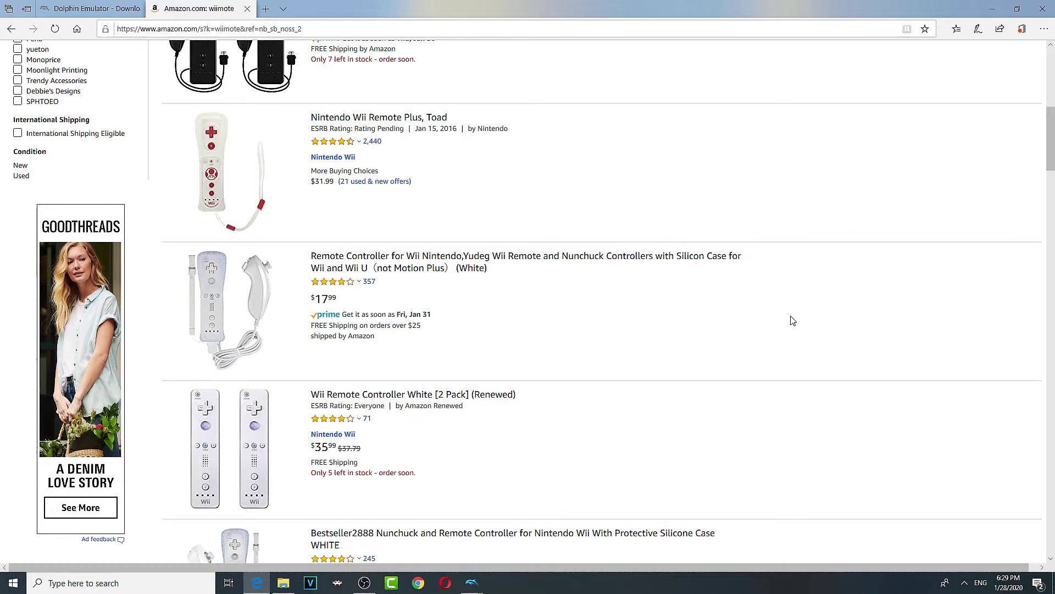
scroll(793, 320, "down", 7)
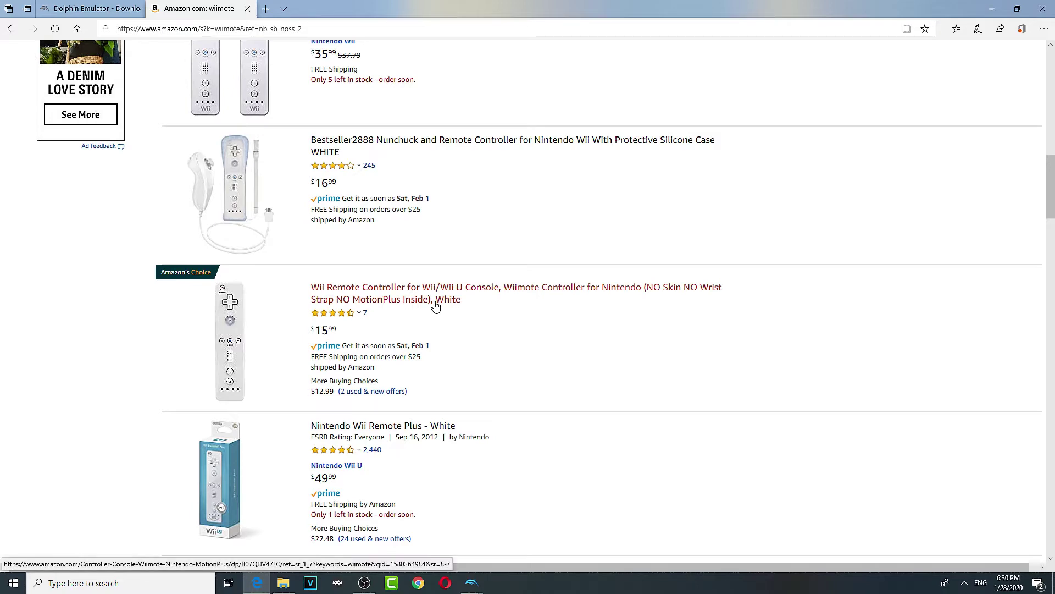
scroll(488, 297, "down", 1)
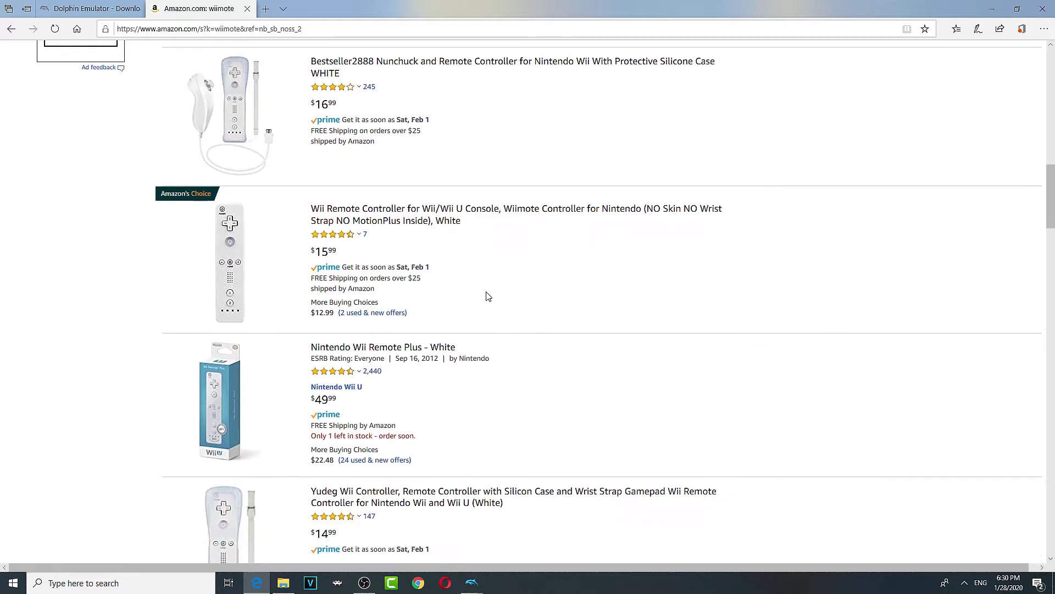
left_click(420, 224)
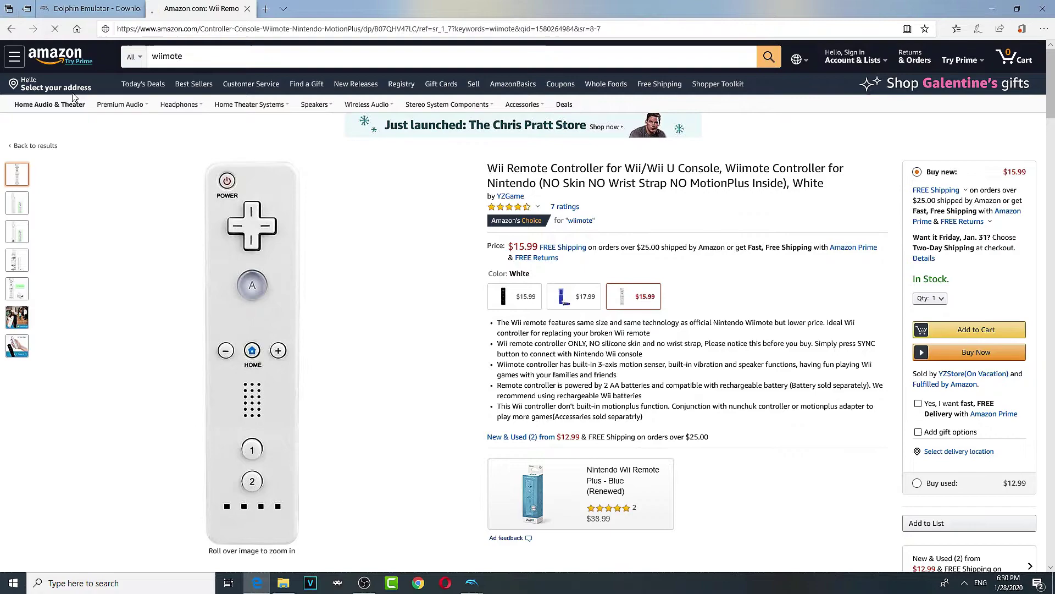
Return to the search results and open the Wii Remote Controller White (Renewed) listing from the recommendations
left_click(35, 145)
scroll(515, 345, "down", 15)
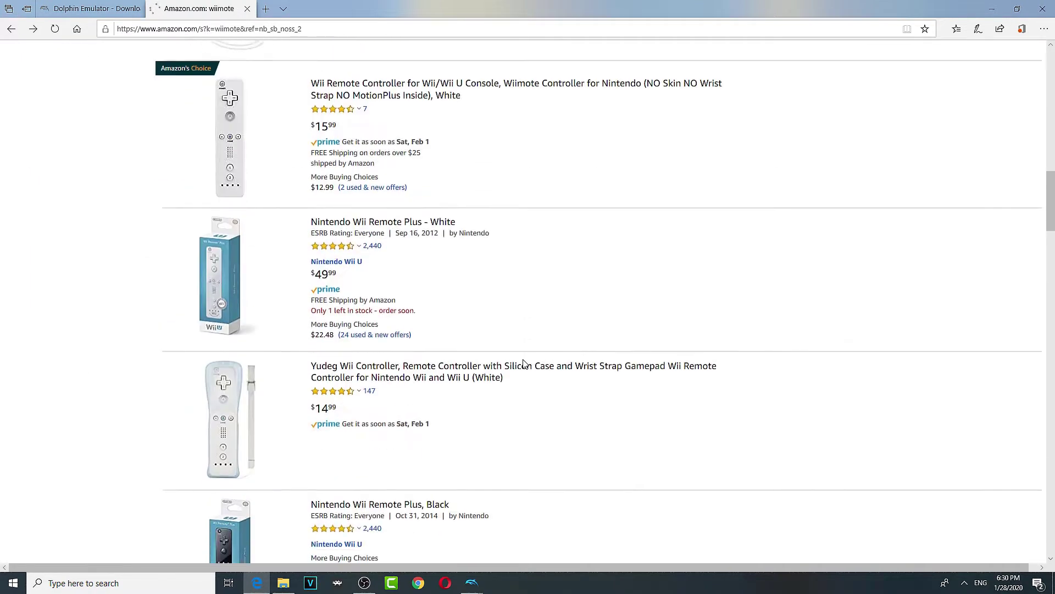
scroll(566, 290, "down", 7)
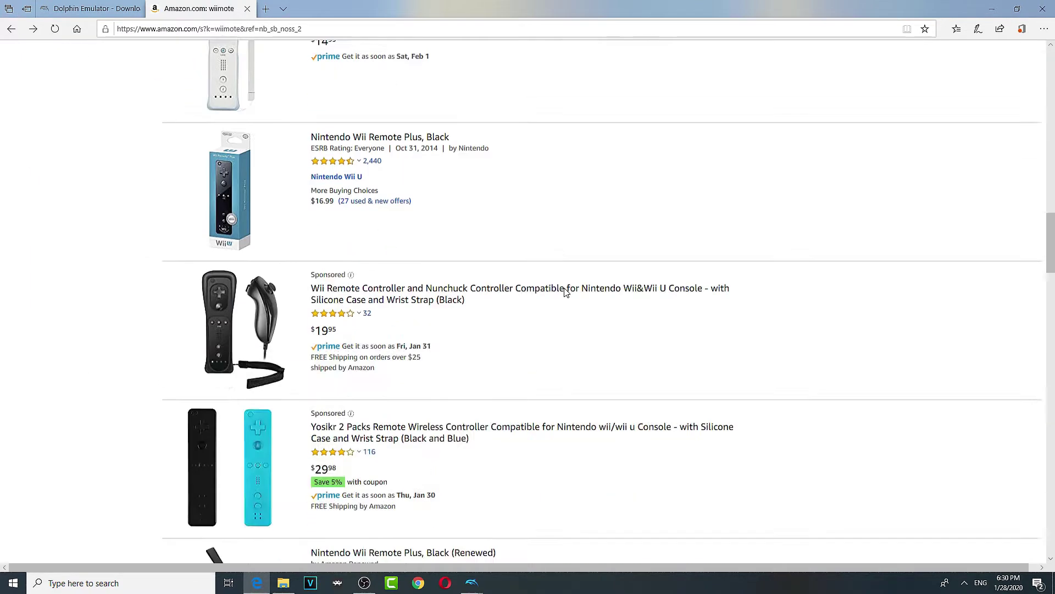
scroll(646, 349, "down", 14)
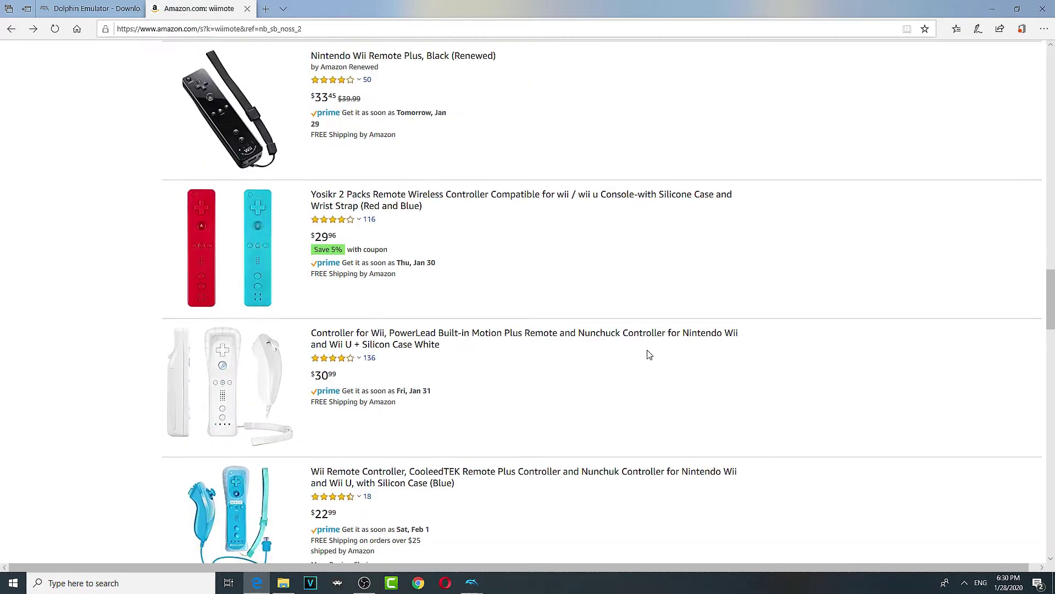
scroll(649, 357, "down", 12)
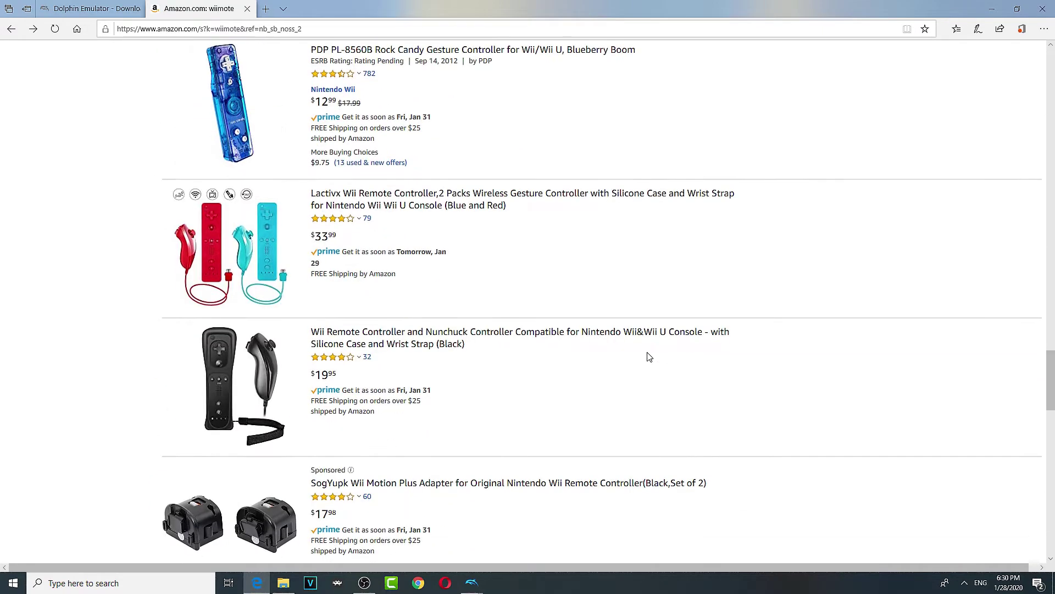
scroll(650, 358, "down", 4)
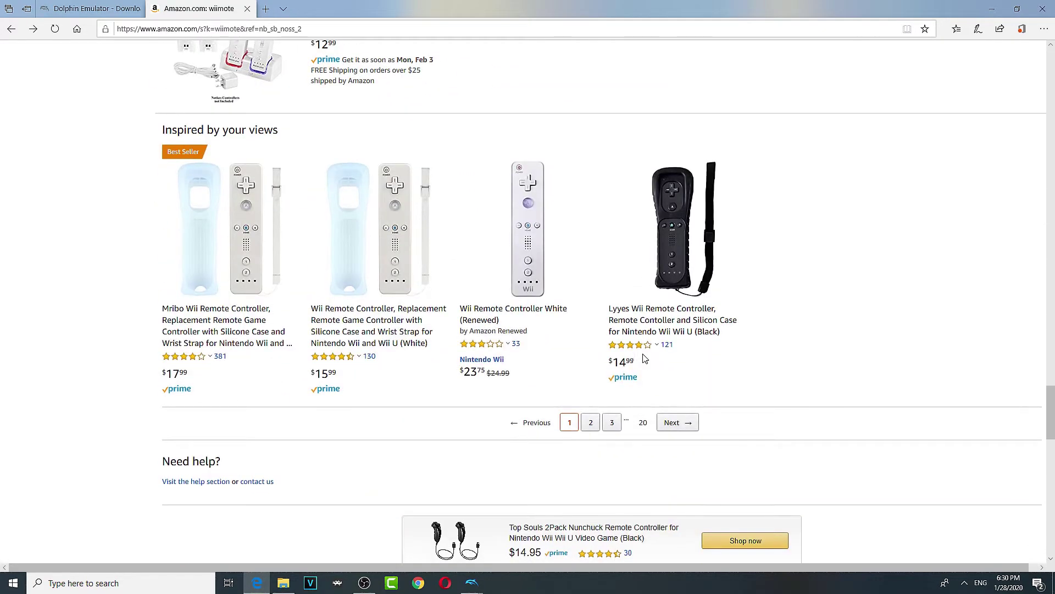
left_click(561, 326)
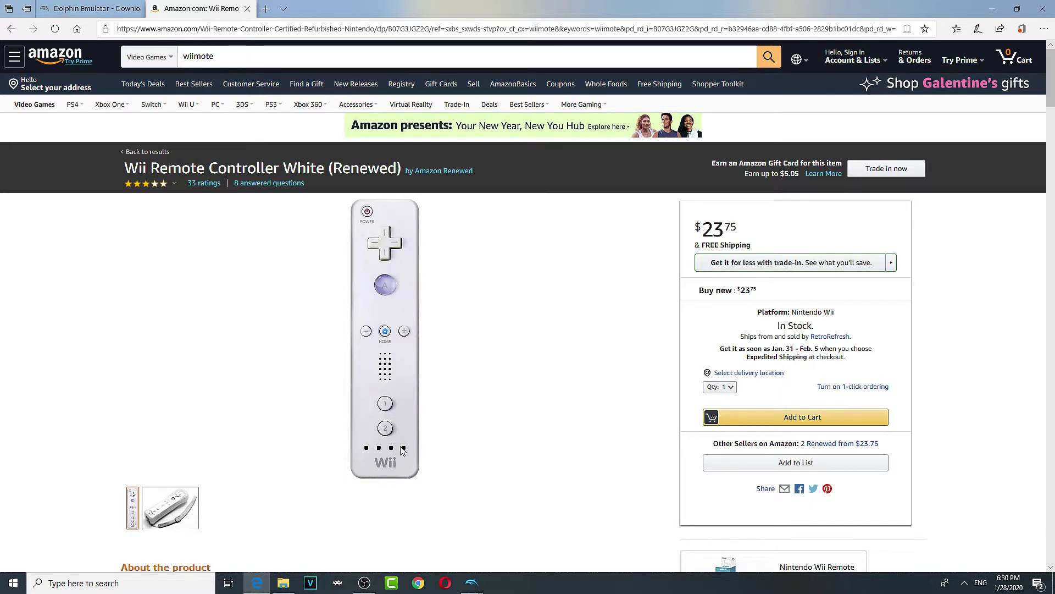
Search the Video Games department for "bluetooth", refine the search to "bluetooth usb" and look over the USB adapters
left_click(127, 63)
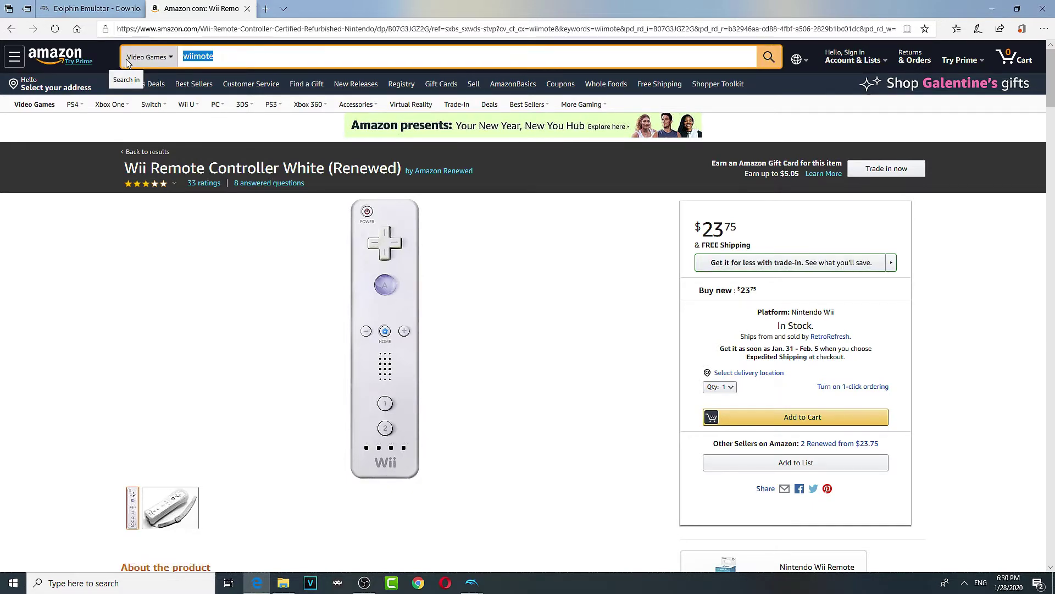
type("bluetooth")
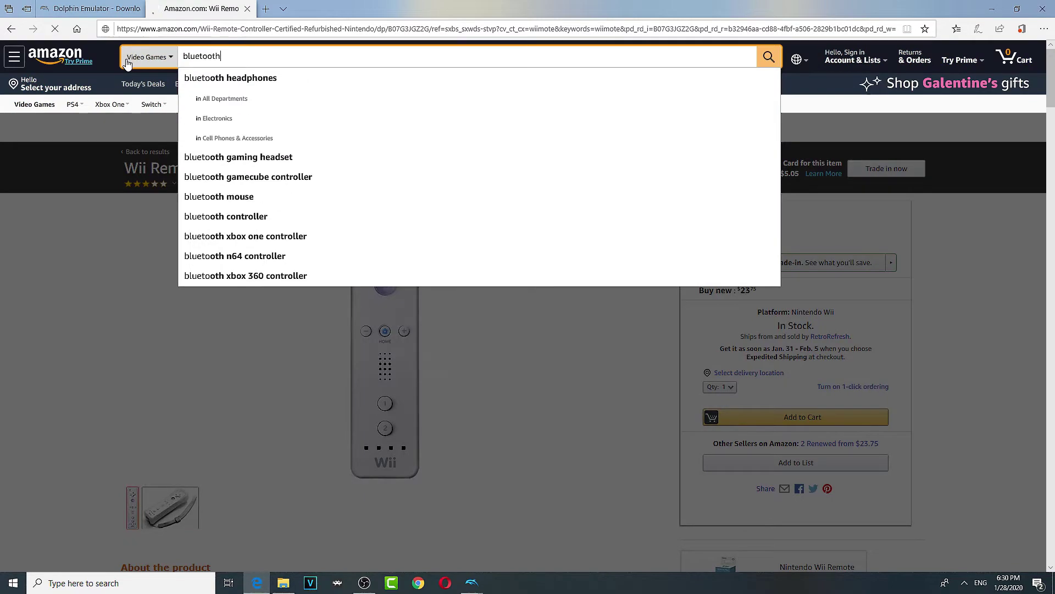
key("Return")
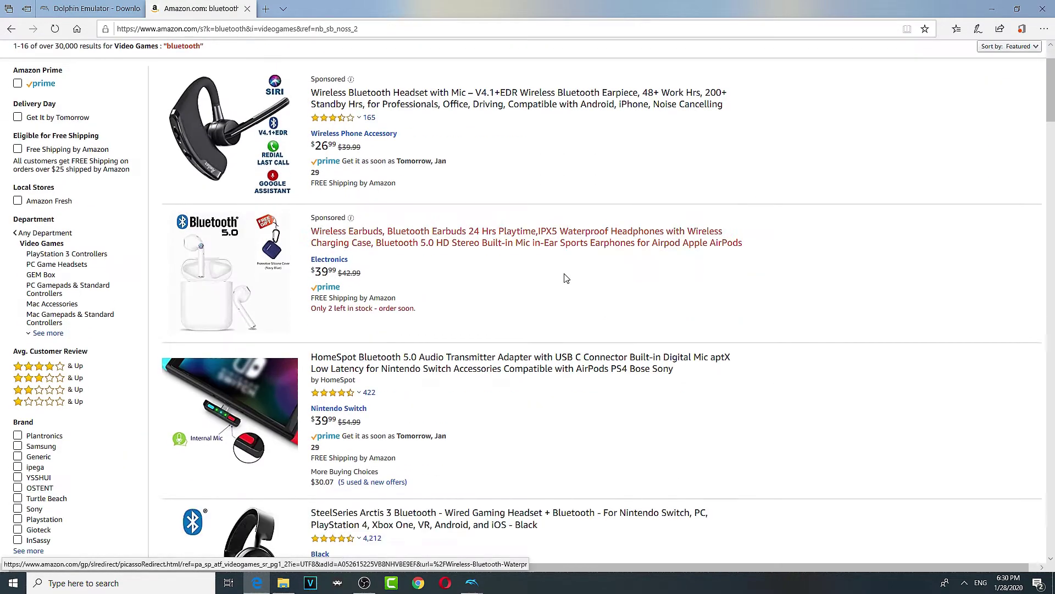
left_click(273, 57)
type("usb")
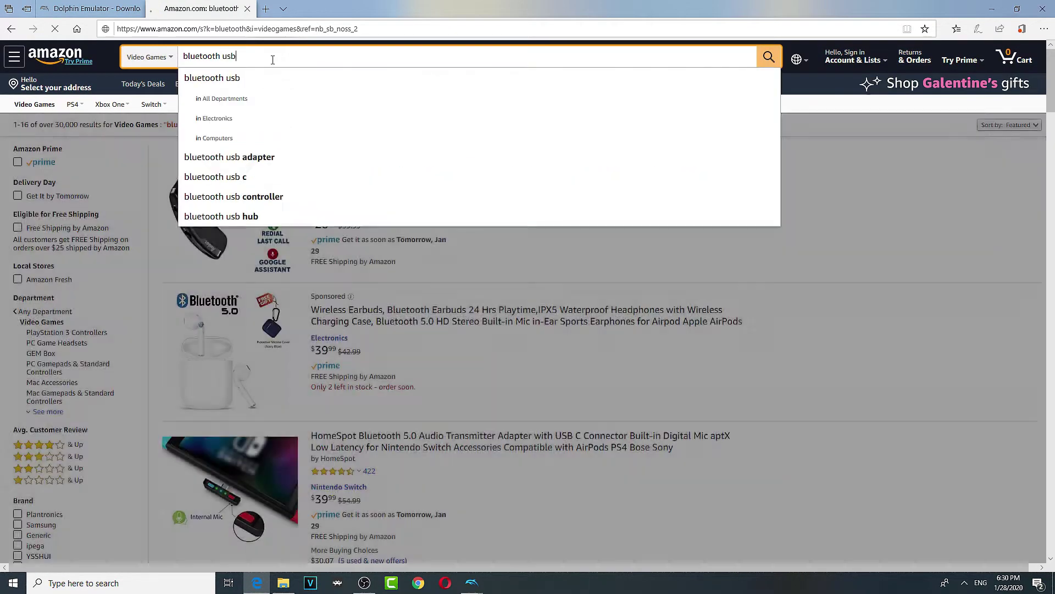
key("Return")
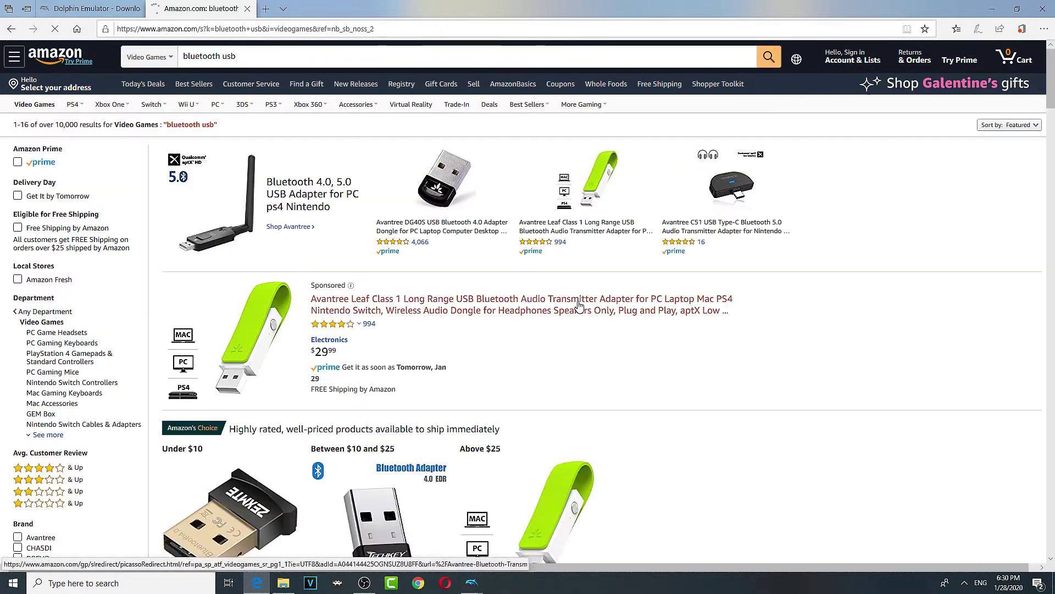
scroll(465, 341, "down", 5)
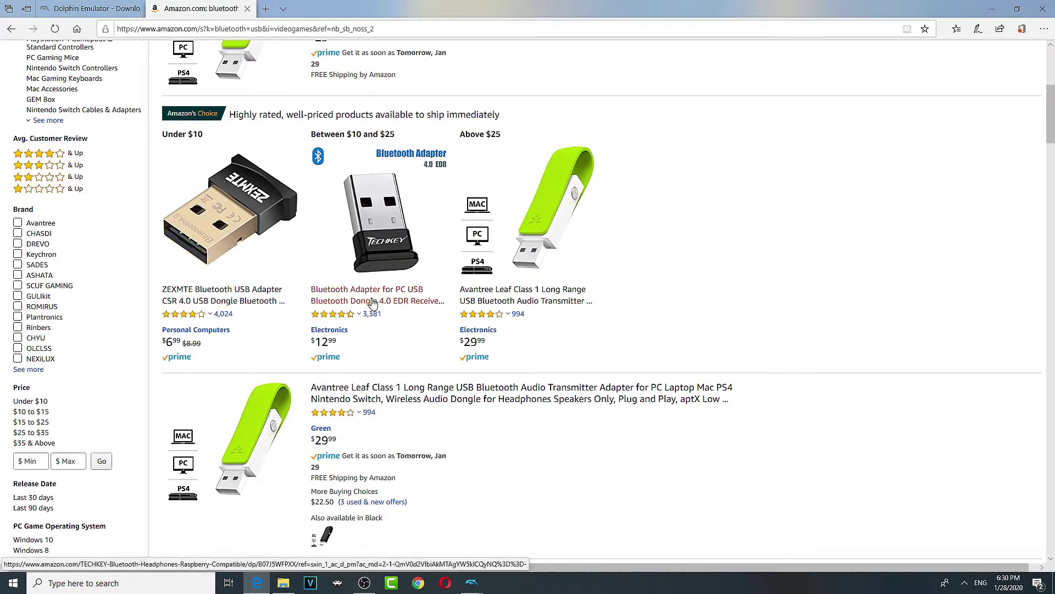
Find and open the Windows Bluetooth and other devices settings to check the connected devices
left_click(144, 583)
type("bluetooth")
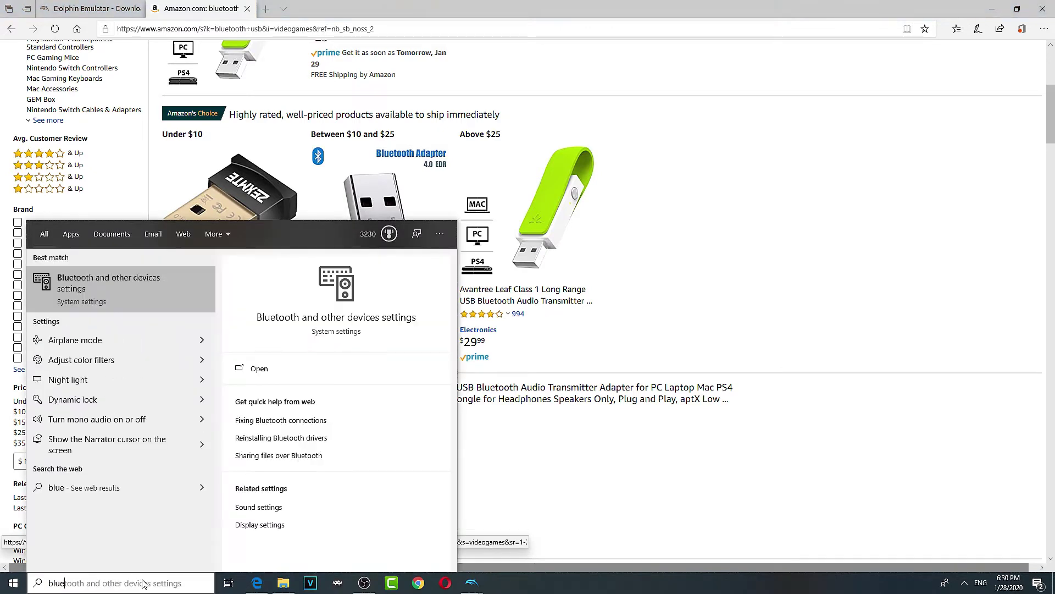
key("Return")
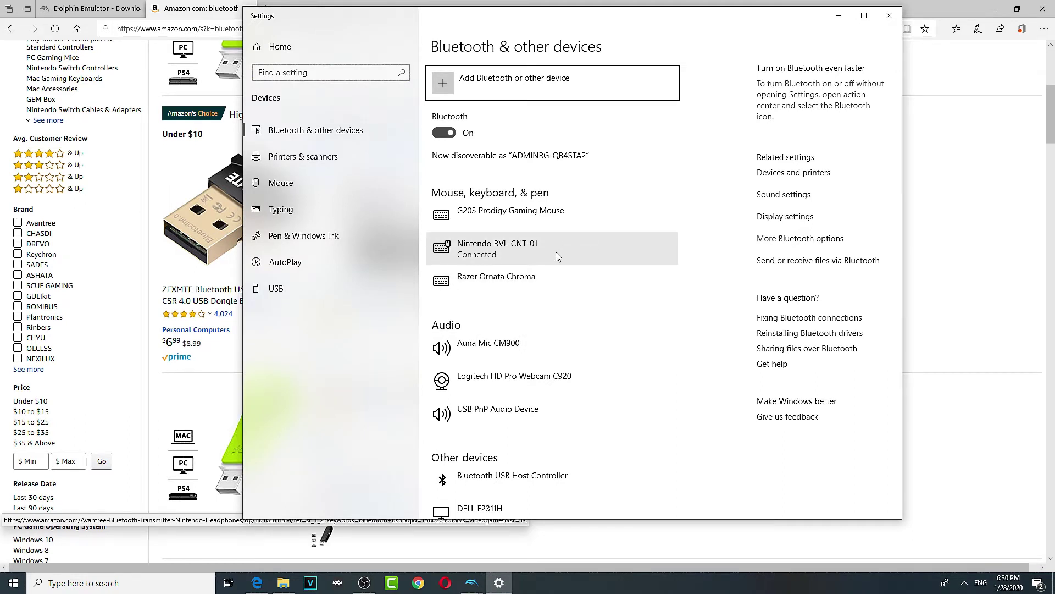
Switch back to the Edge browser and open a new tab
left_click(998, 505)
key("ctrl+Tab")
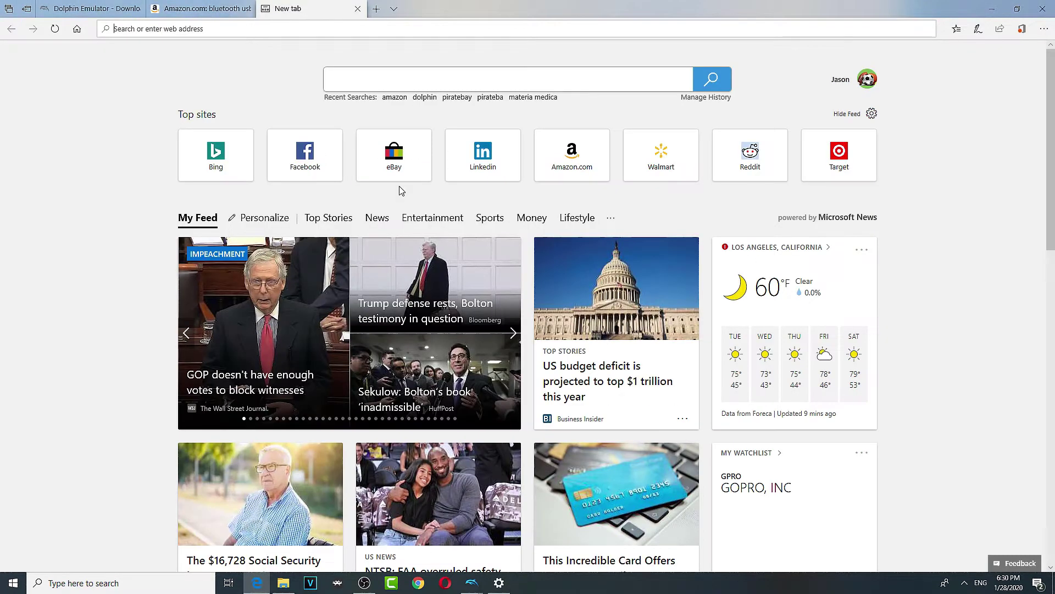
type("switch bat")
key("BackSpace")
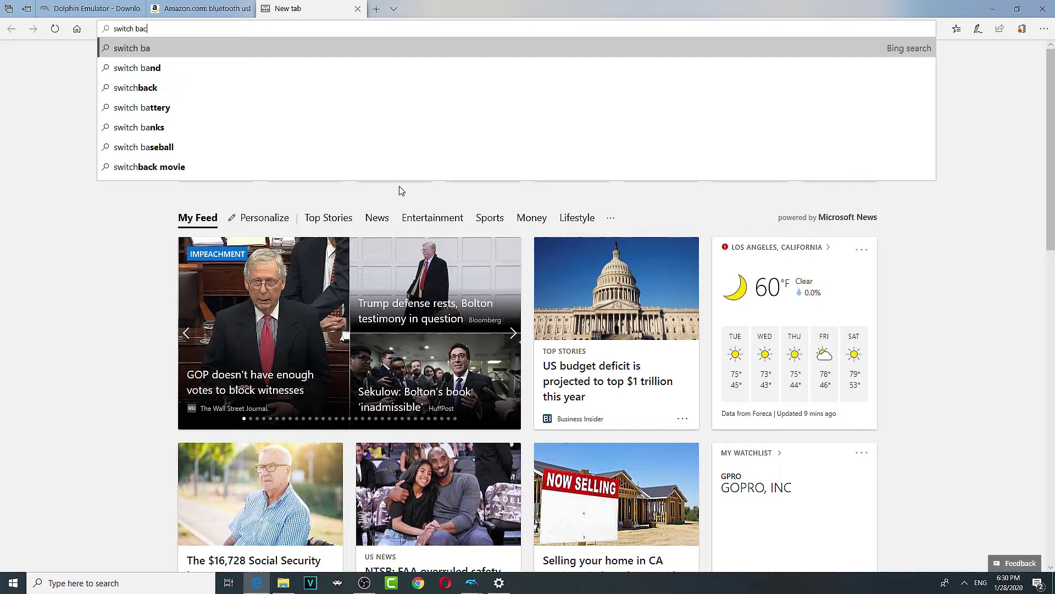
type("ck")
key("BackSpace")
key("BackSpace")
key("BackSpace")
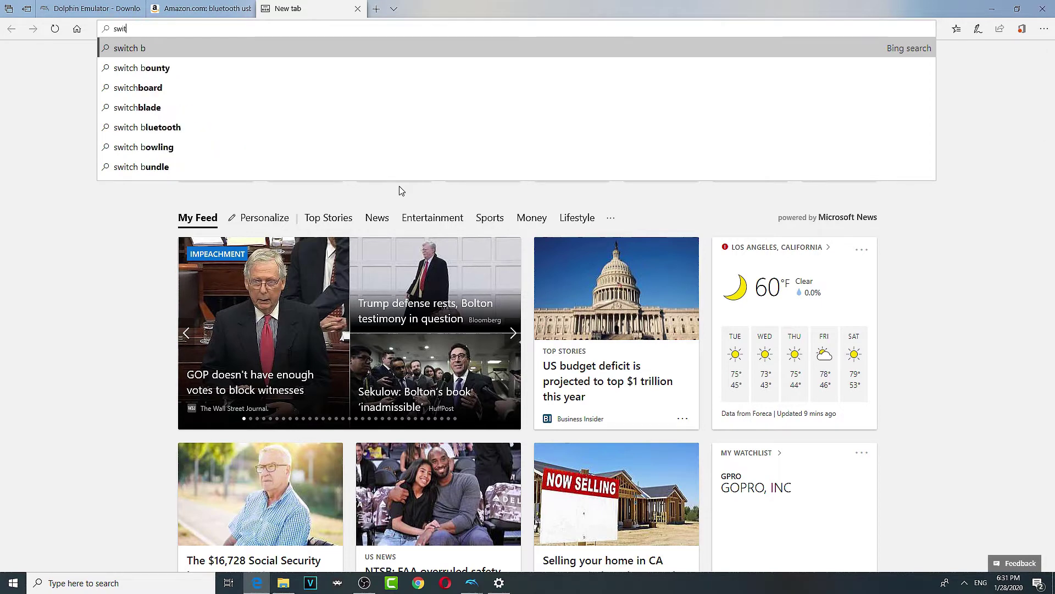
key("BackSpace")
key("BackSpace")
key("BackSpace")
key("BackSpace")
Search the web for "wiimote back cover", look over the image results and close the tab
type("wii")
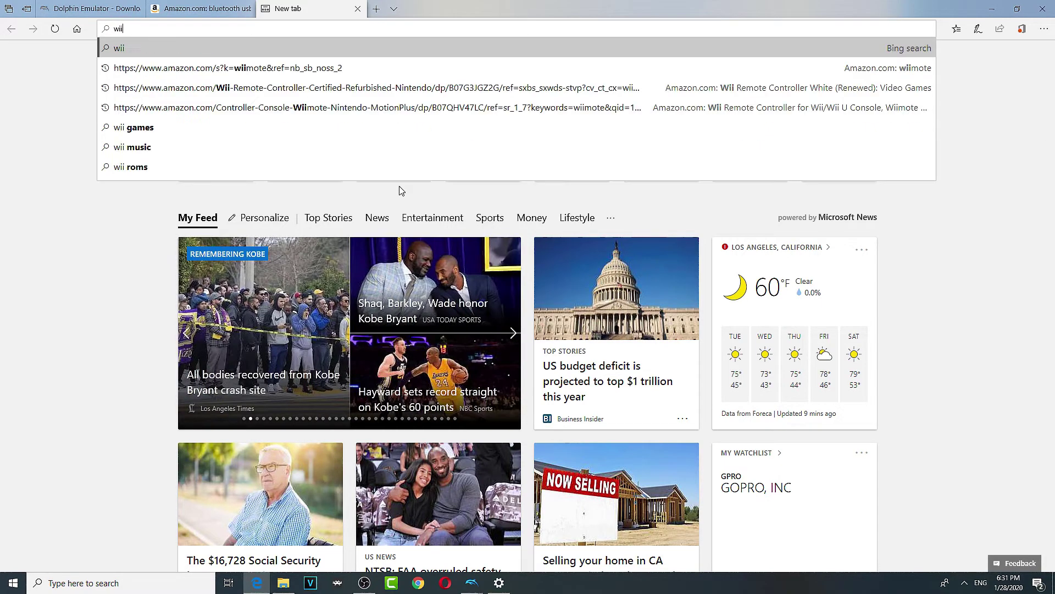
type("mote back cover")
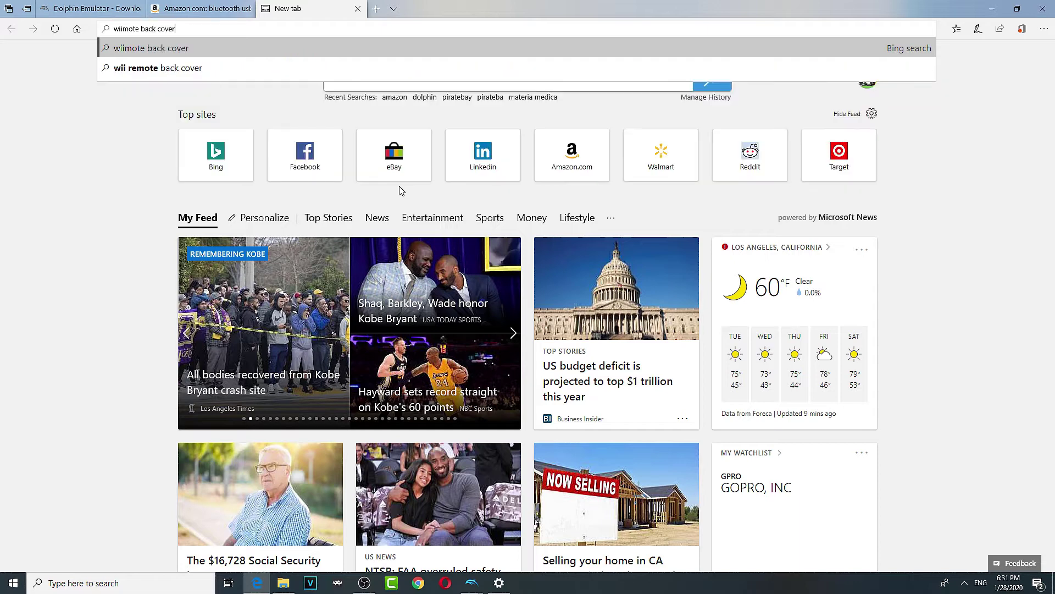
key("Return")
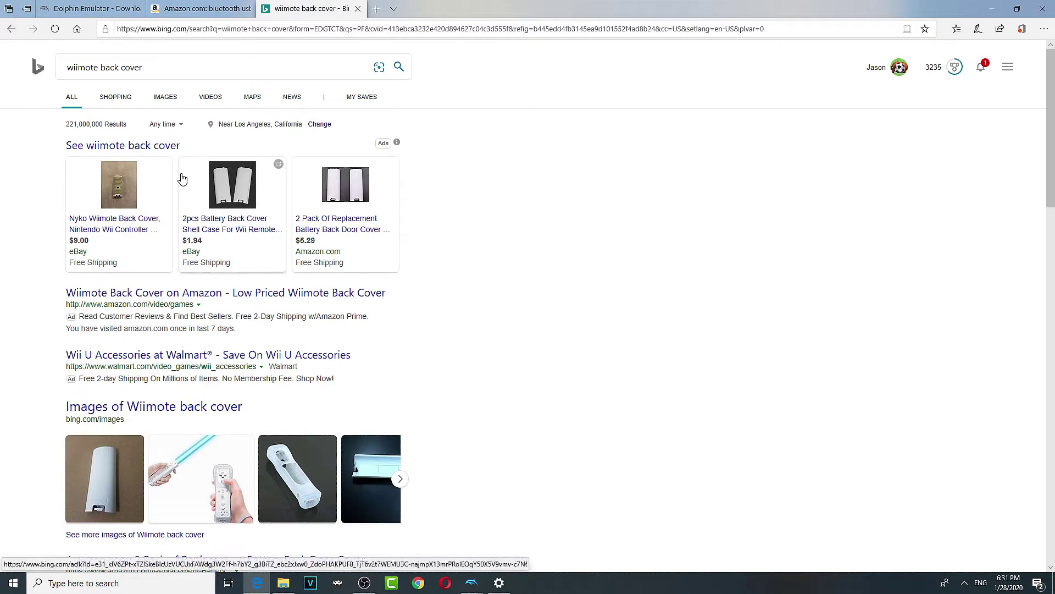
left_click(167, 105)
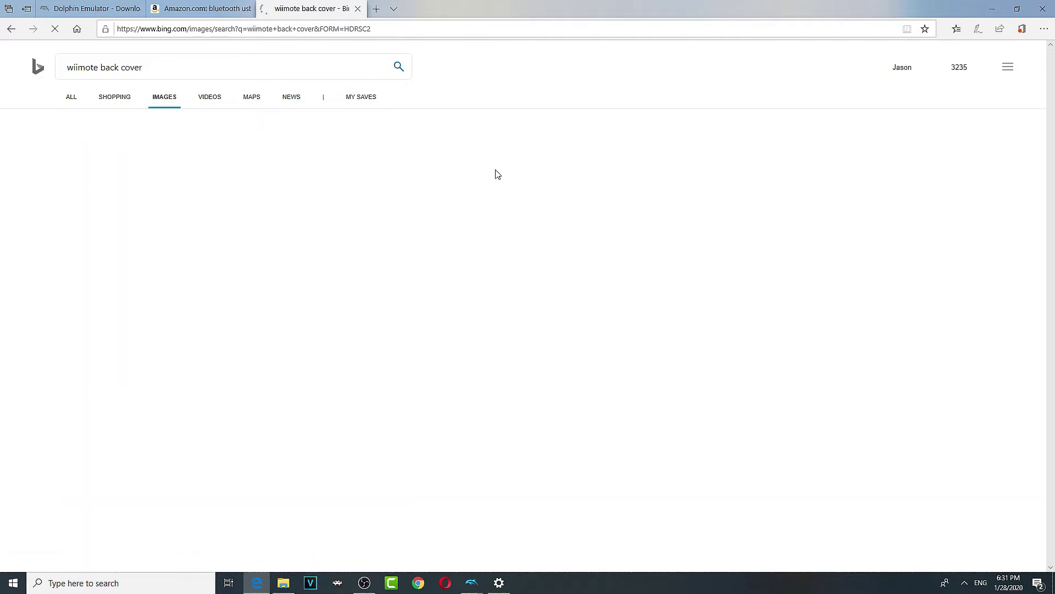
scroll(601, 299, "down", 3)
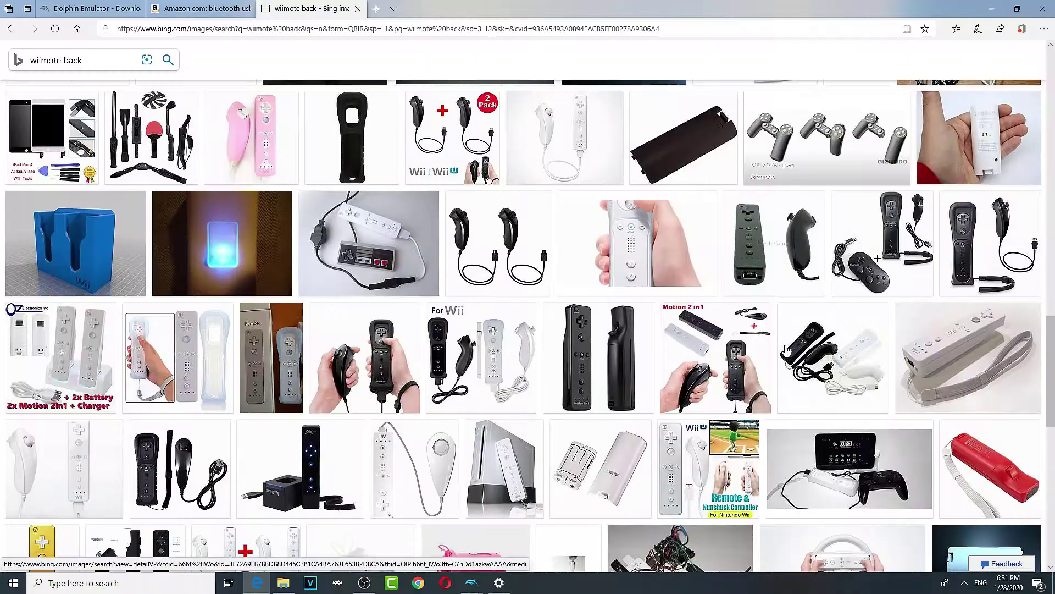
left_click(358, 9)
Search the Video Games department for "dolphin usb bar" and open the OriGlam Wii Sensor Bar USB Replacement listing
scroll(473, 148, "up", 6)
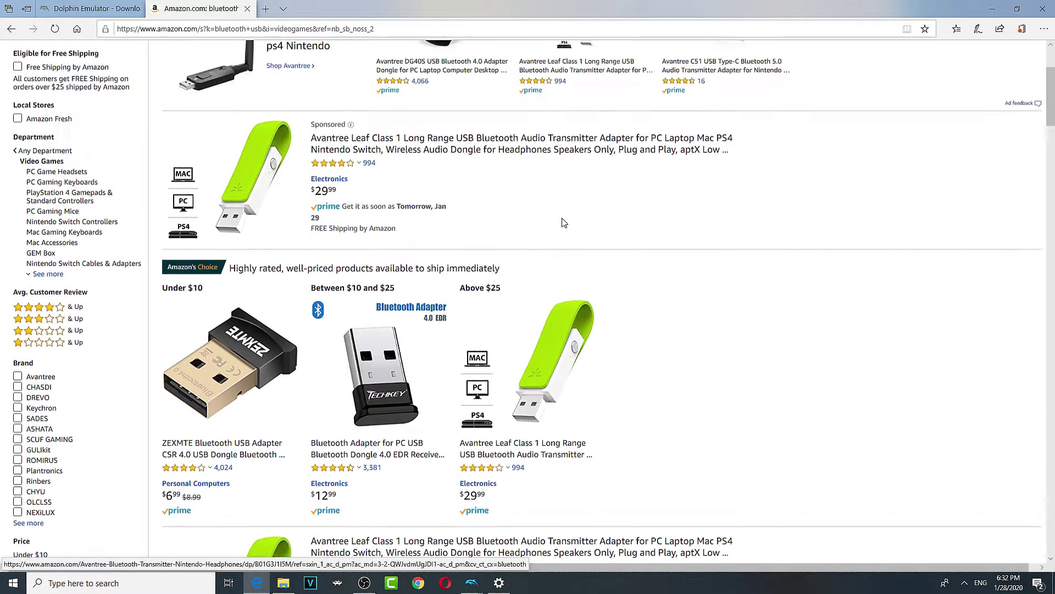
left_click(296, 53)
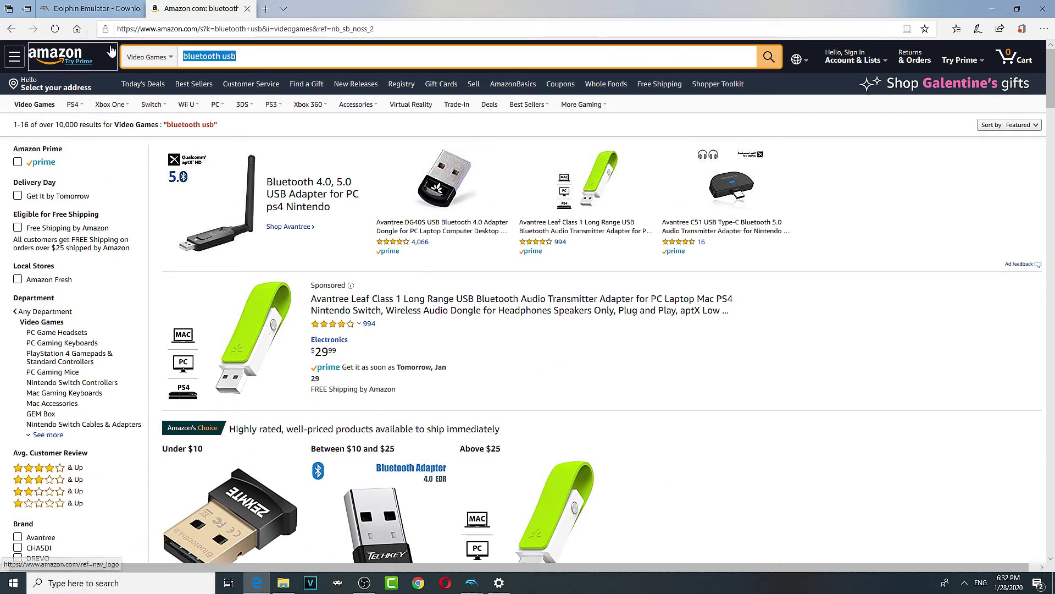
type("dolphin")
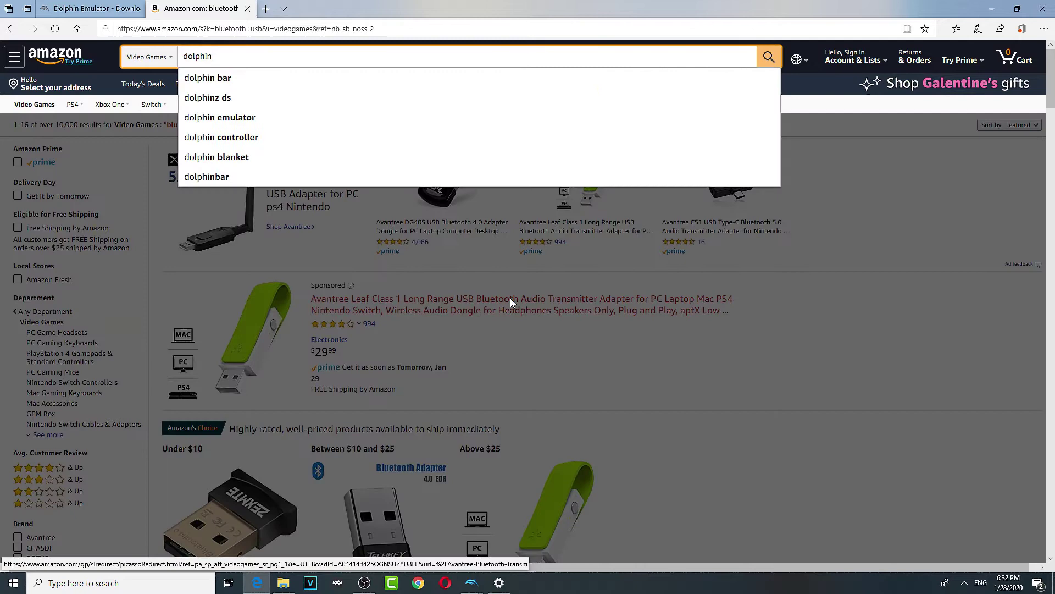
type(" usb bar")
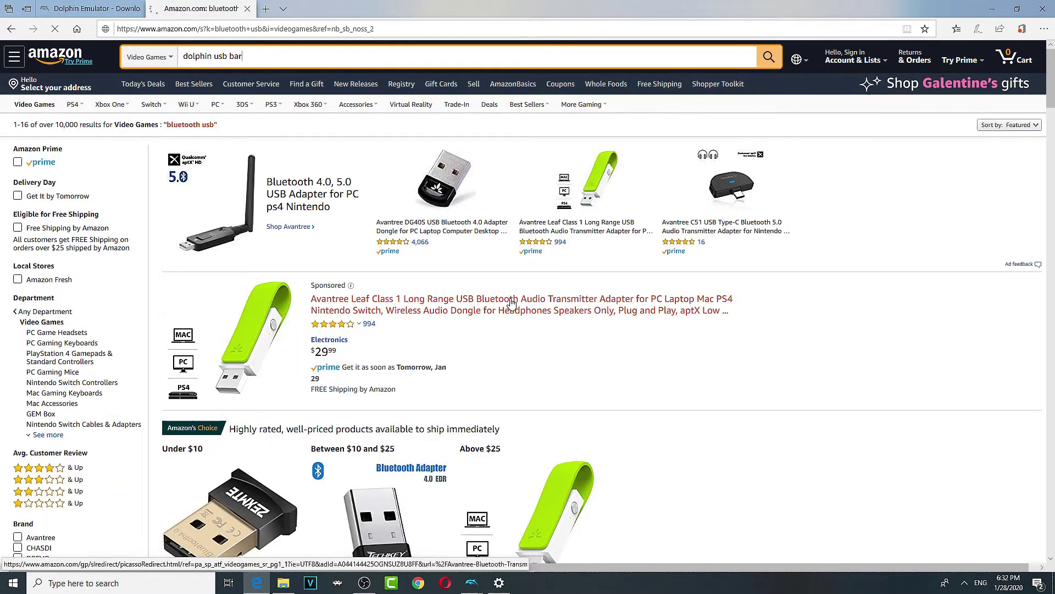
scroll(560, 350, "down", 1)
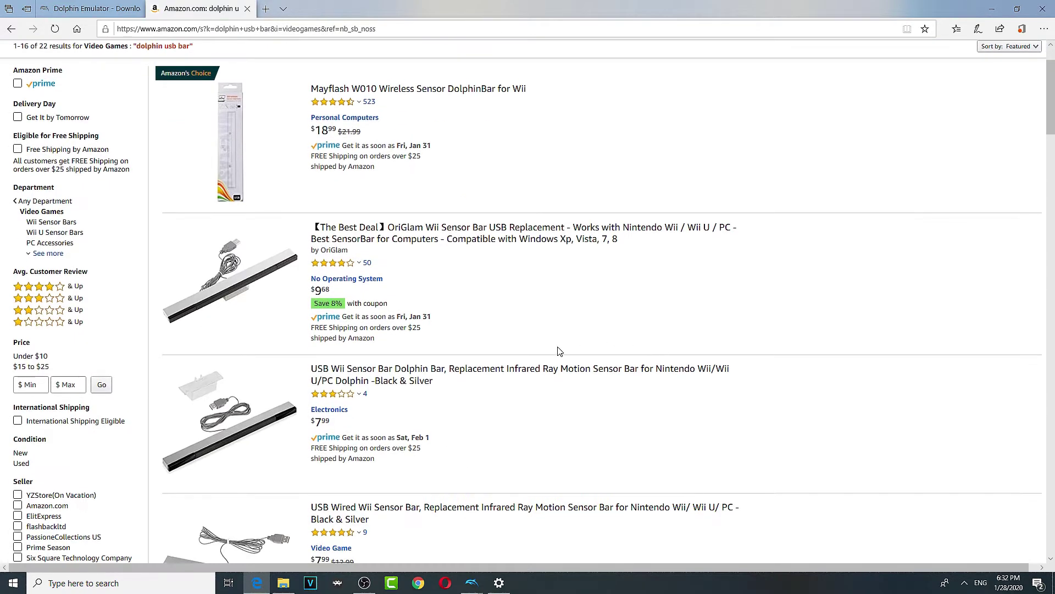
left_click(383, 244)
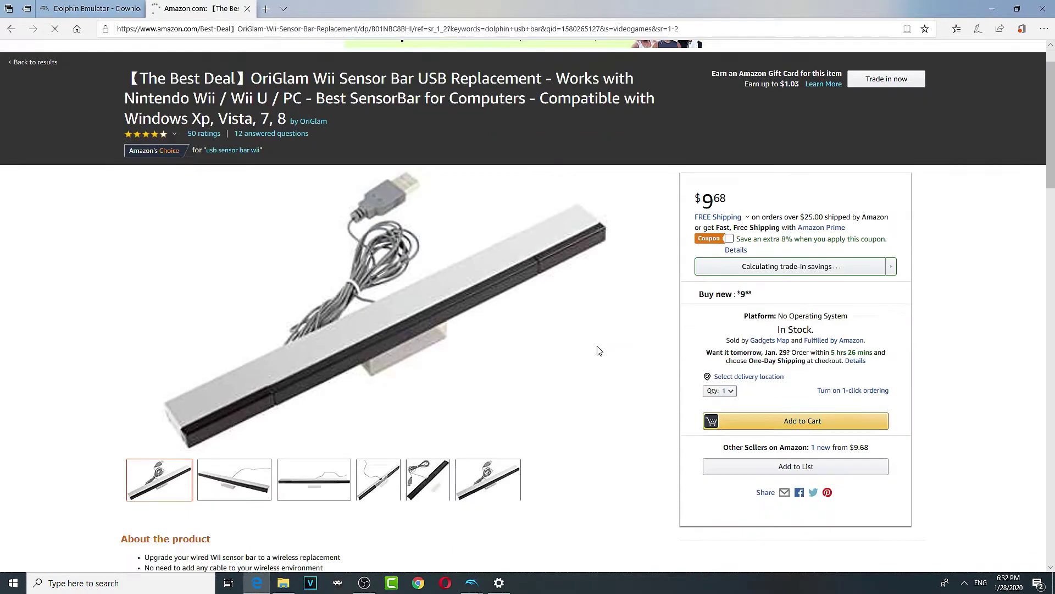
scroll(599, 350, "down", 1)
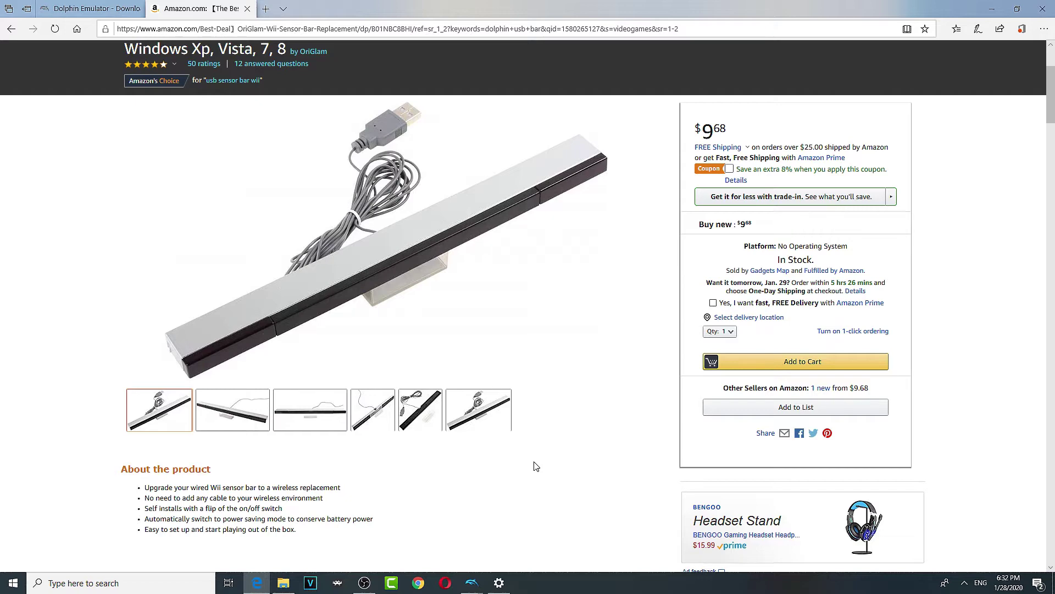
Select Nintendo RVL-CNT-01 in the Windows Bluetooth settings, and switch to Dolphin to review and close its Controller Settings
left_click(498, 582)
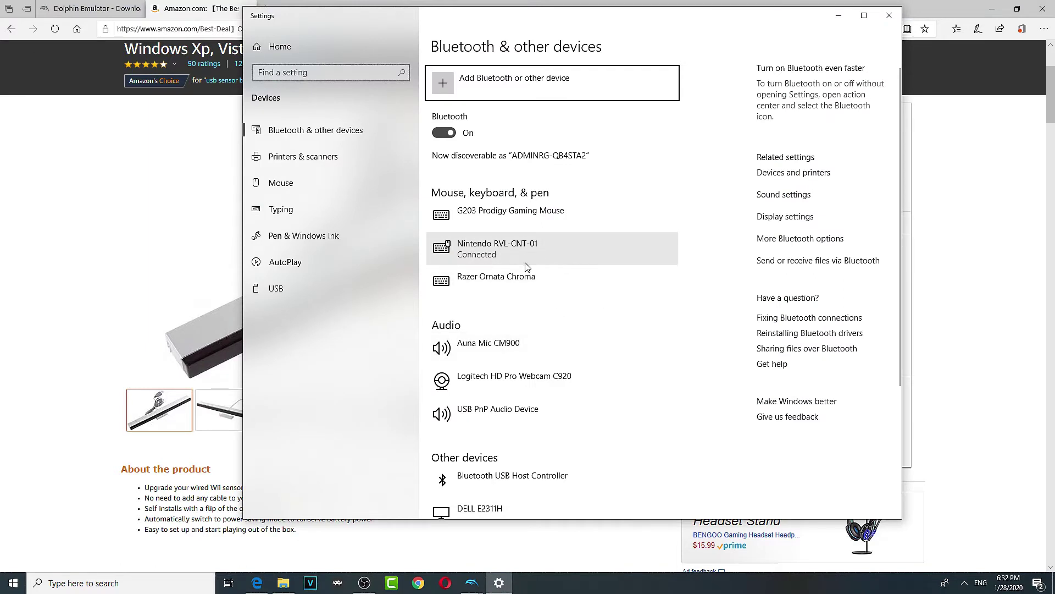
left_click(536, 252)
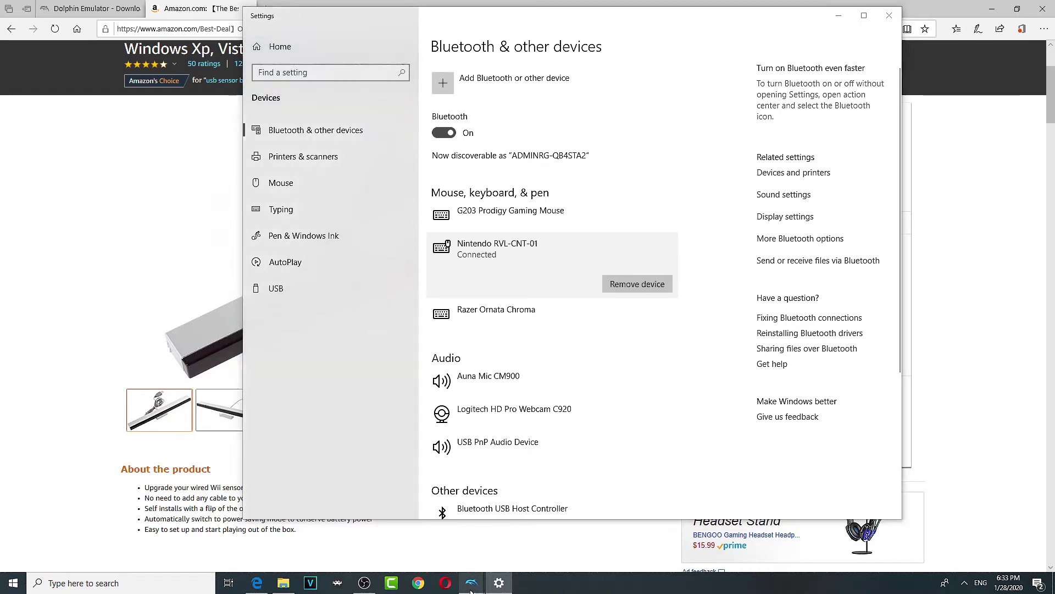
left_click(516, 533)
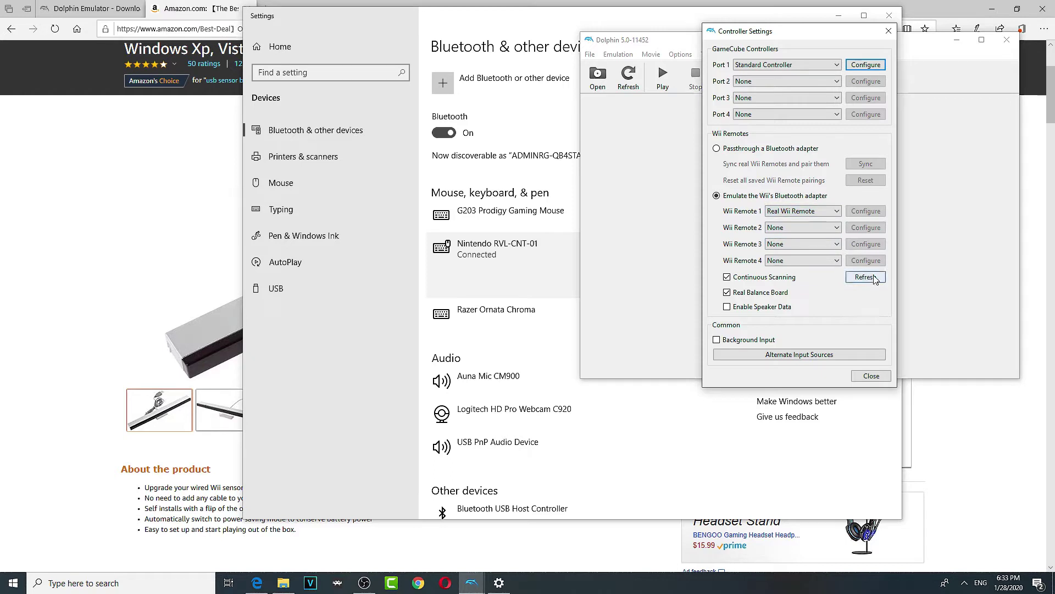
left_click(881, 378)
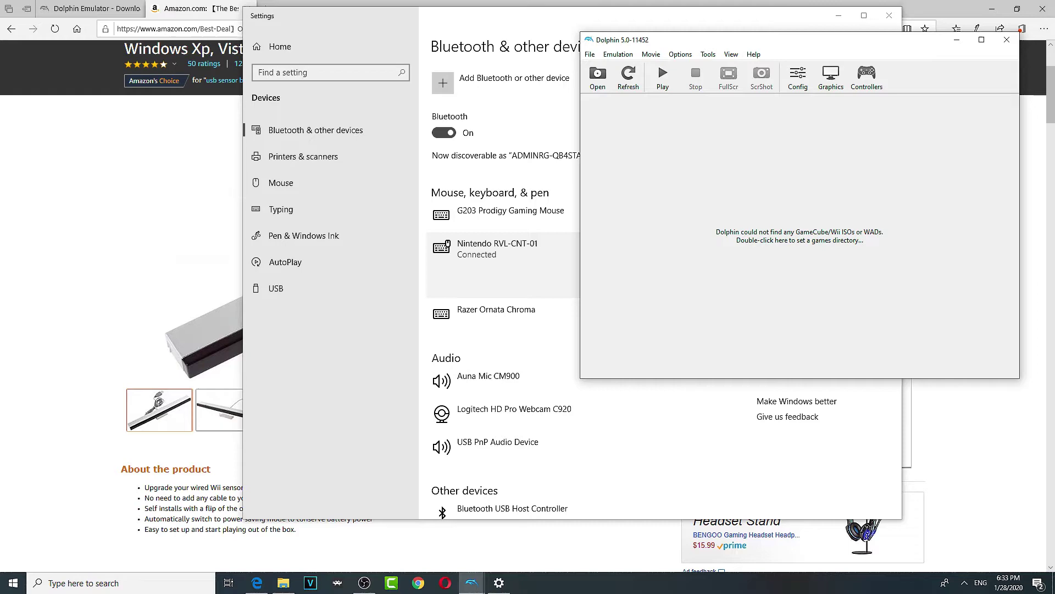
Move the File Explorer window clear of the Dolphin window and reposition the Dolphin window
left_click_drag(610, 38, 1039, 116)
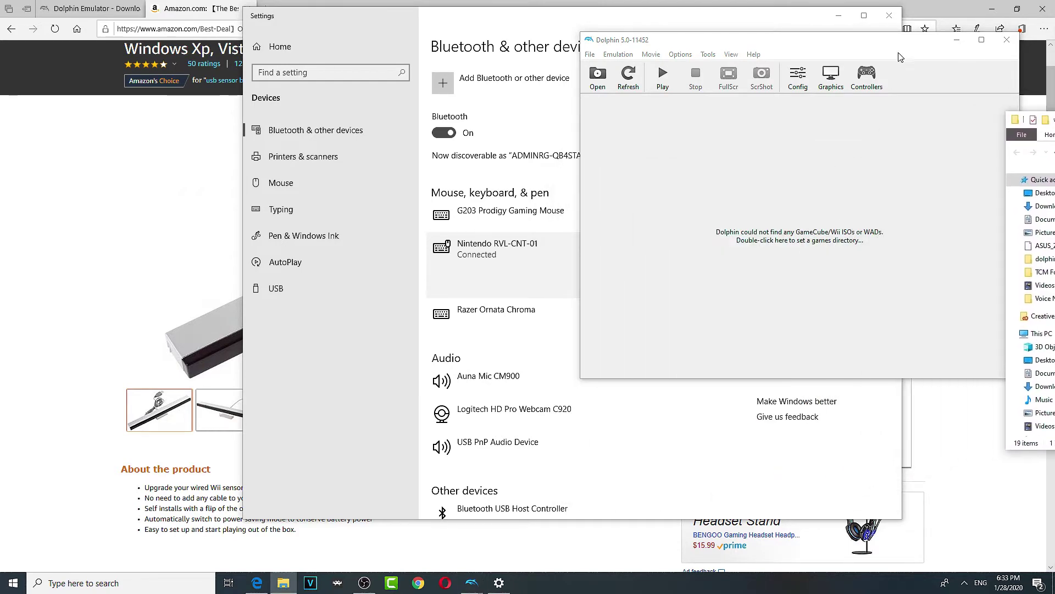
left_click_drag(900, 45, 792, 48)
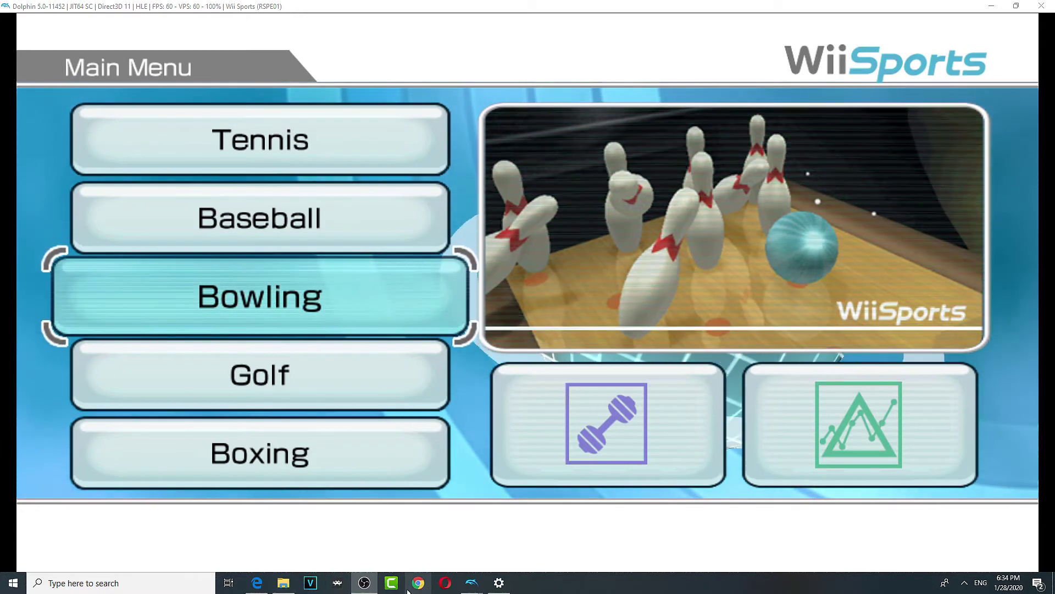
Switch to Edge and add the OriGlam Wii Sensor Bar USB Replacement to the cart
left_click(256, 582)
scroll(585, 330, "up", 2)
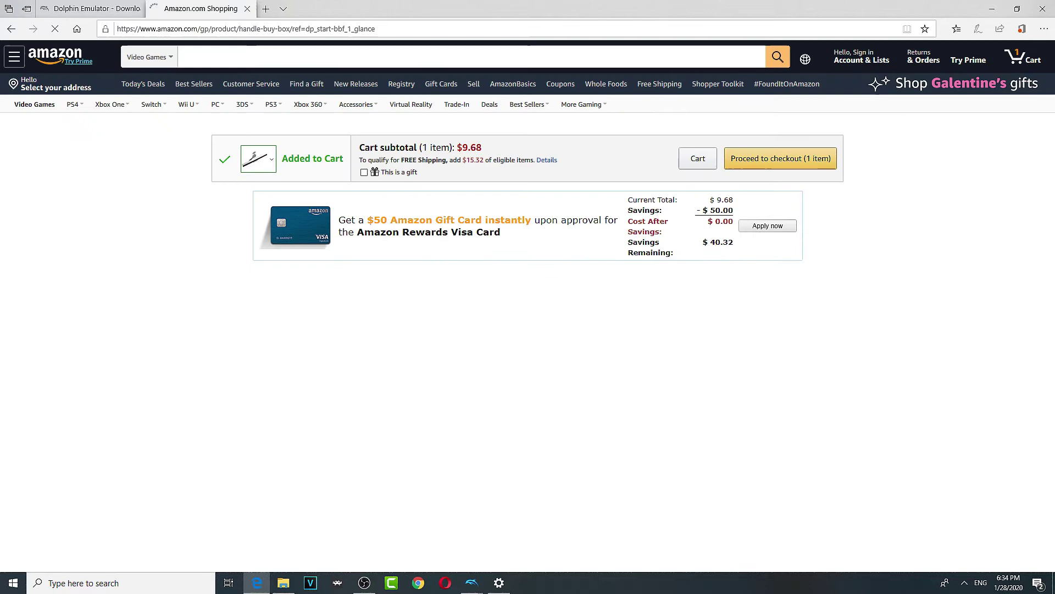
mouse_move(472, 583)
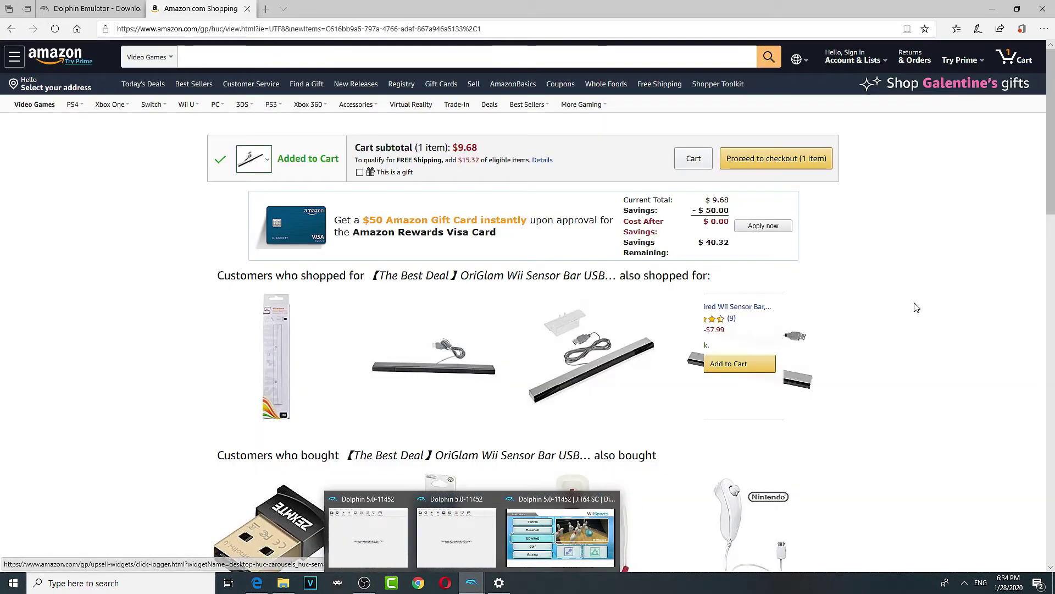
Search the Video Games department for "wiimote" and open the Wii Remote Controller White [2 Pack] (Renewed) listing
left_click(252, 64)
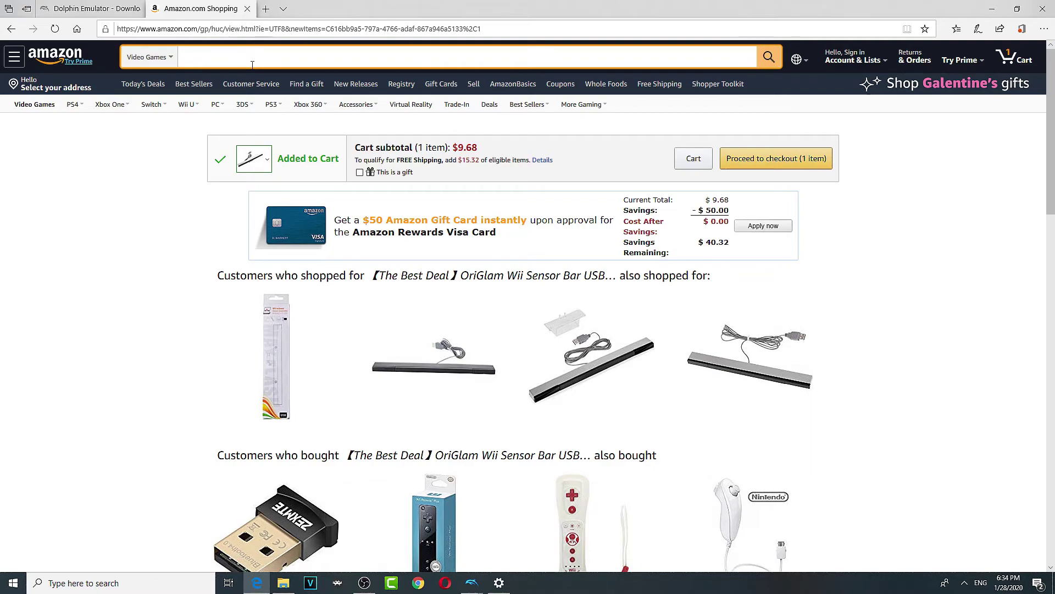
type("wiimote")
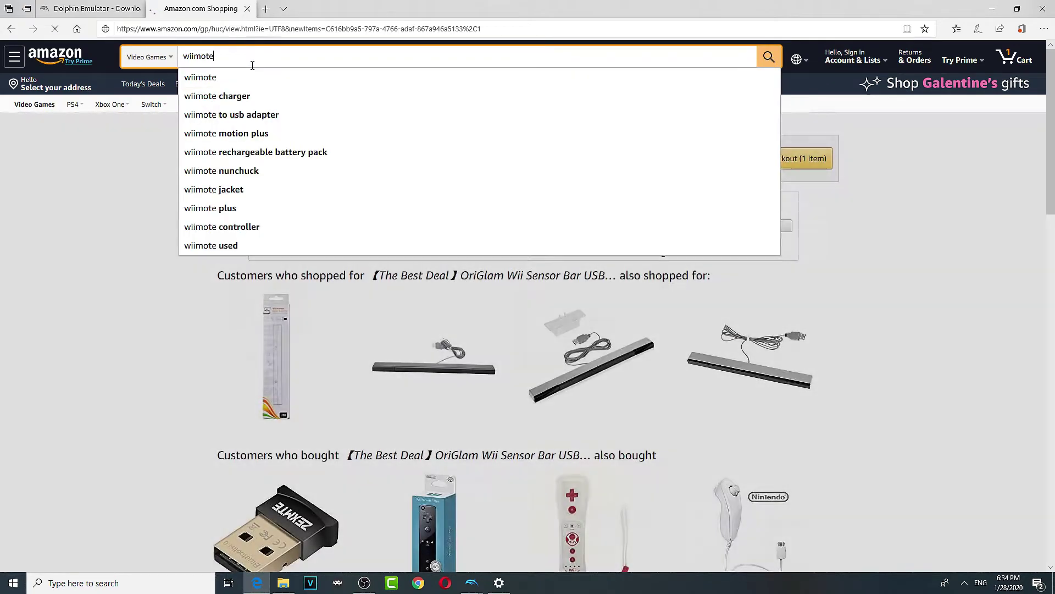
key("Return")
scroll(593, 207, "down", 15)
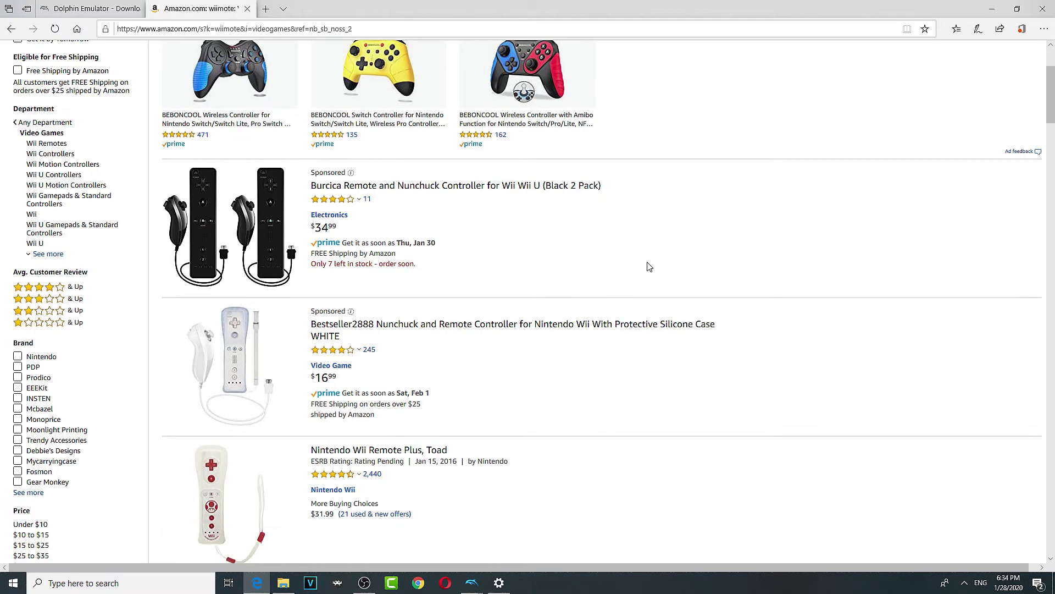
scroll(262, 210, "up", 3)
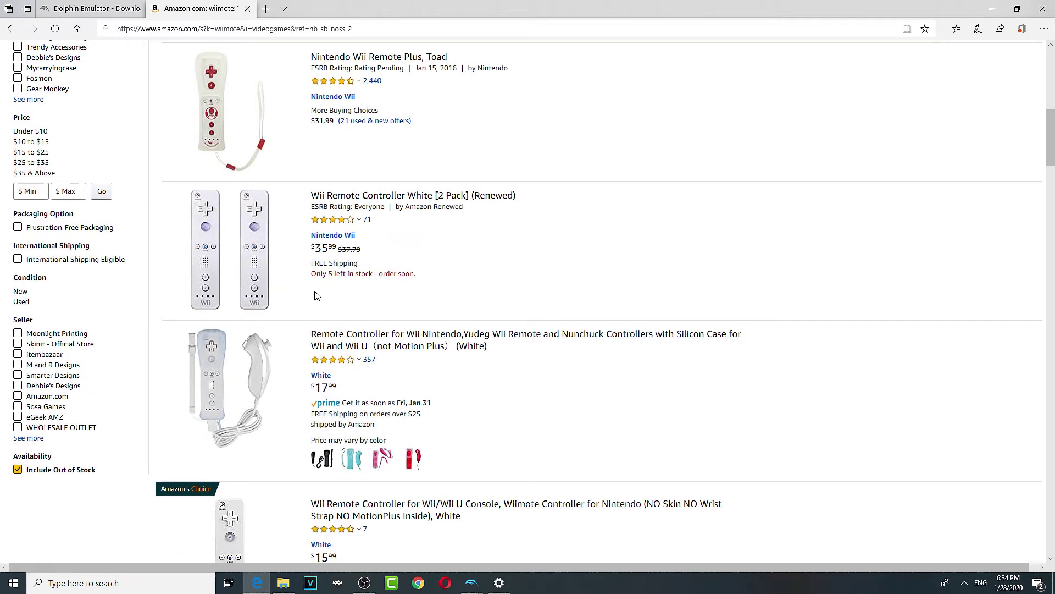
left_click(269, 279)
Look over the Wii Remote two-pack's product details and add it to the cart
scroll(515, 281, "down", 2)
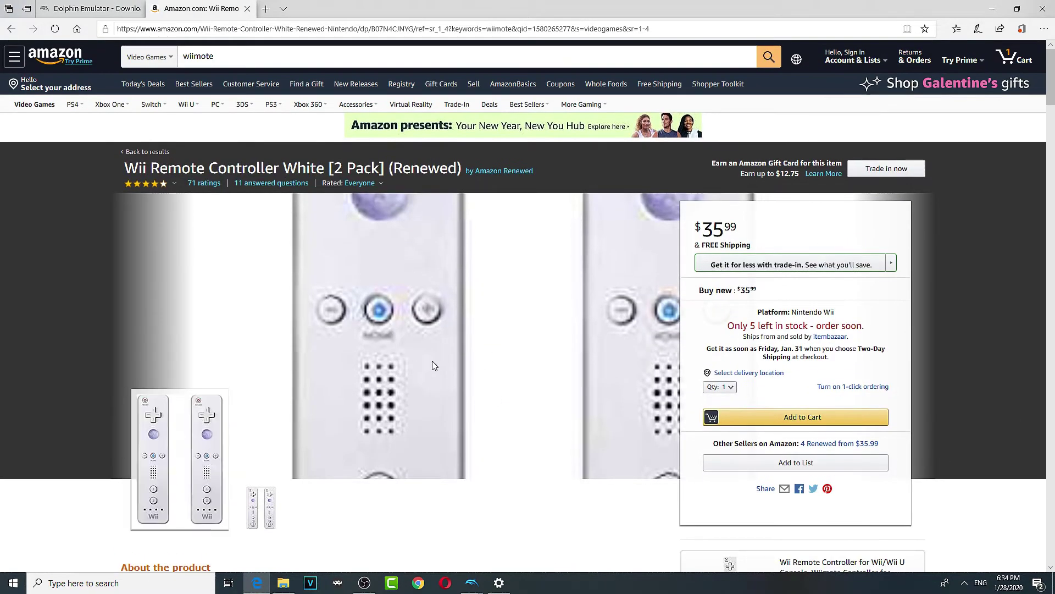
scroll(513, 373, "down", 4)
scroll(356, 313, "up", 3)
scroll(379, 302, "down", 3)
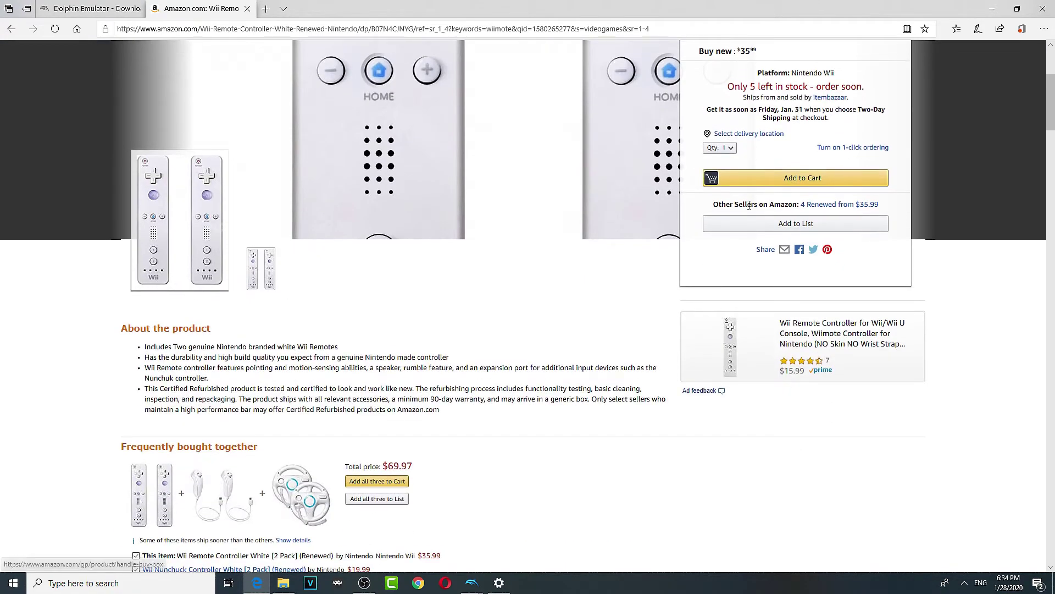
left_click(769, 179)
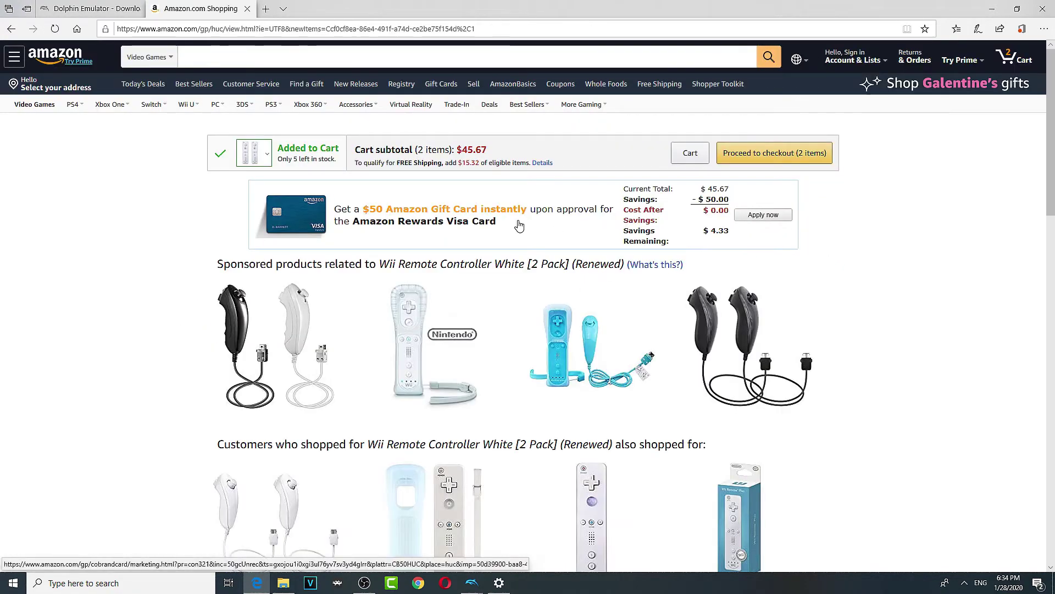
Open the Top Souls 2Pack Nunchuck Remote Controller (Black and White) from the sponsored products and add it to the cart
scroll(560, 189, "down", 2)
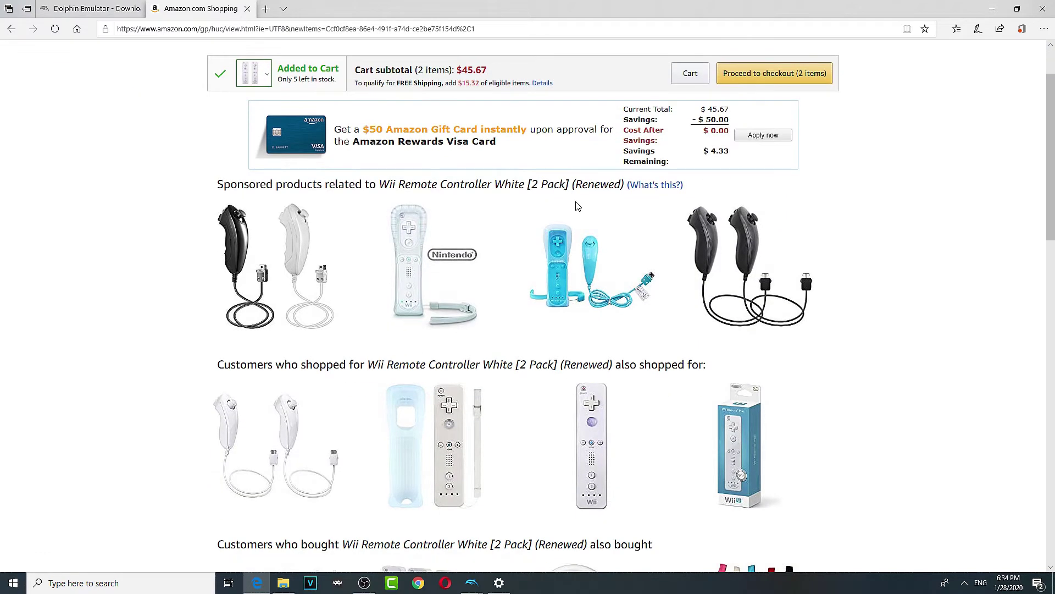
mouse_move(292, 264)
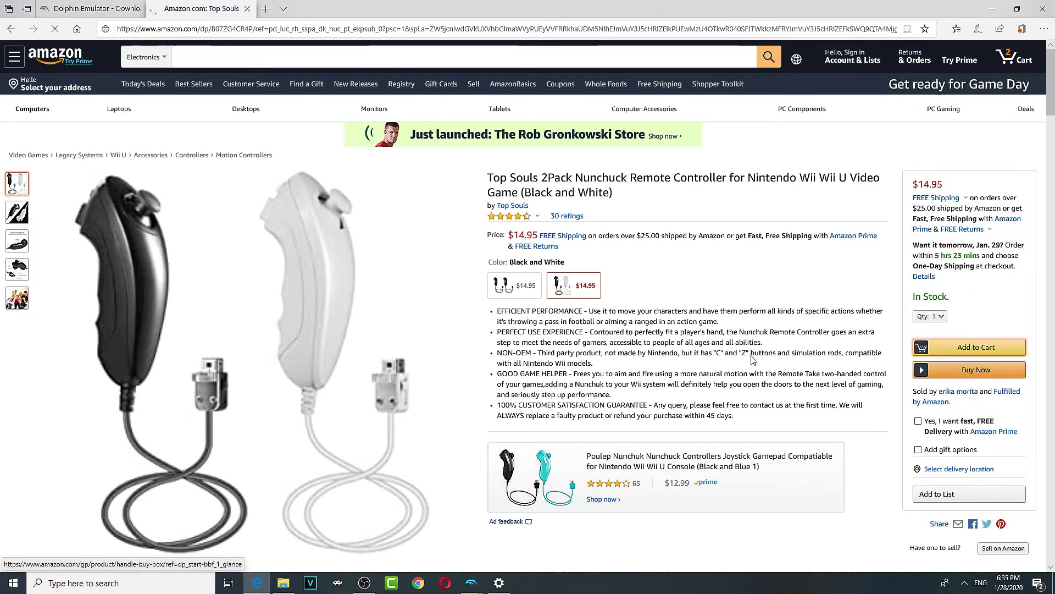
Search the Electronics department for "bluetooth adapter"
left_click(254, 56)
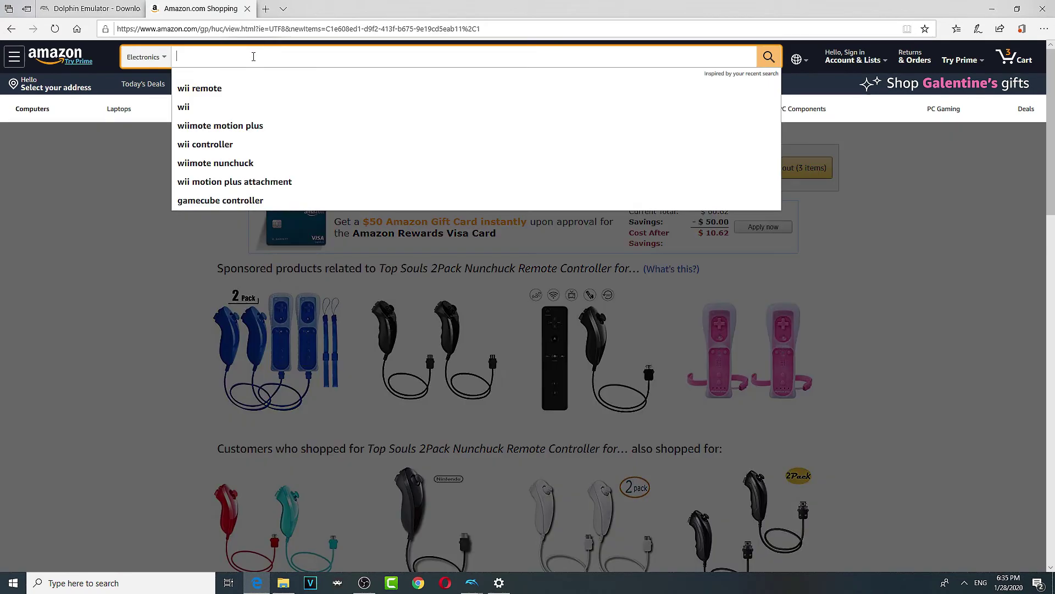
type("blu")
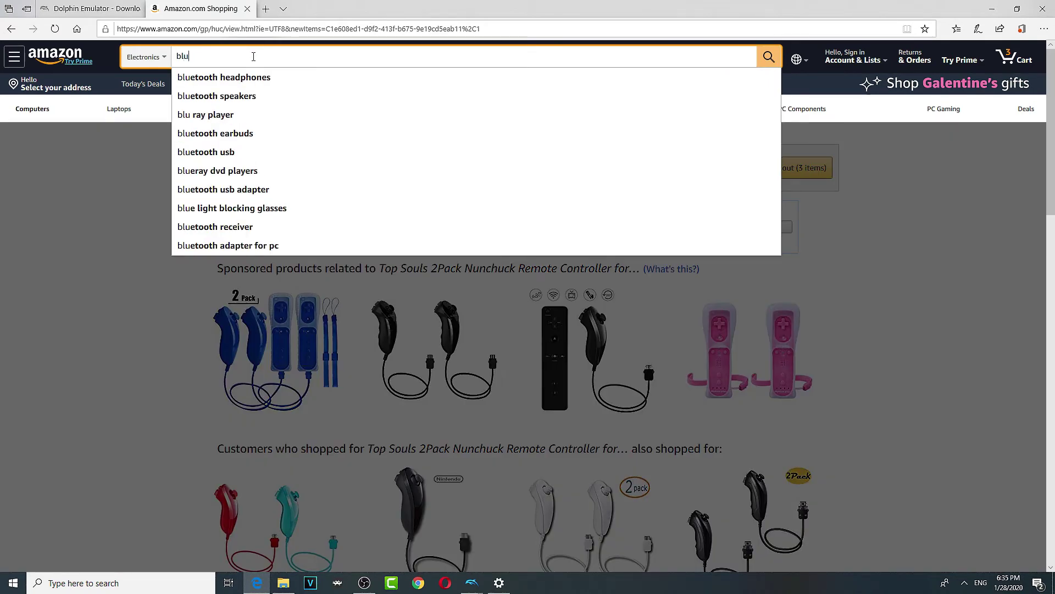
key("Down")
key("Down")
key("BackSpace")
key("BackSpace")
key("BackSpace")
key("BackSpace")
key("BackSpace")
key("BackSpace")
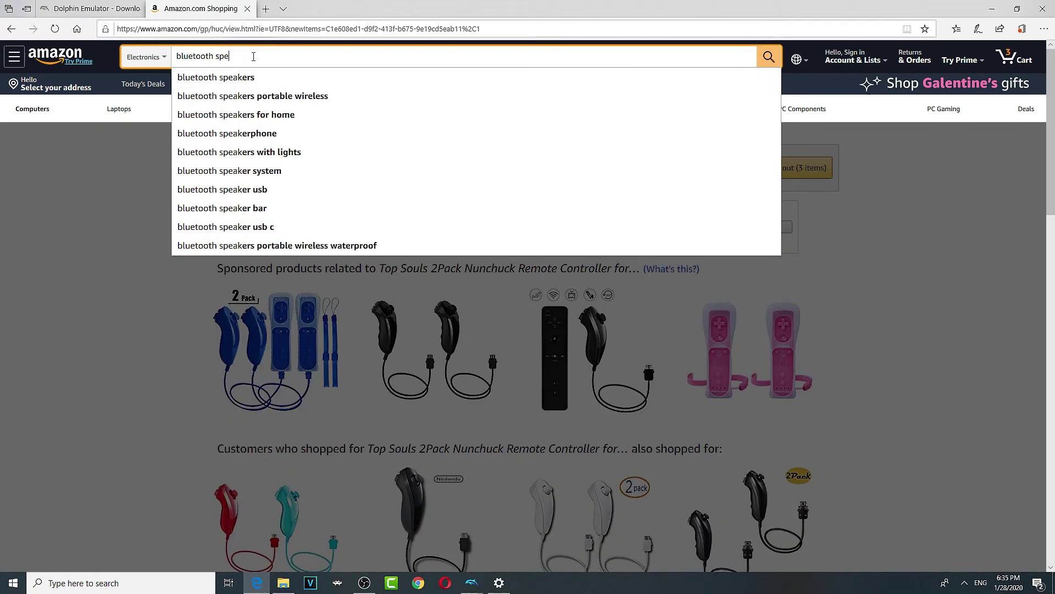
type("adapter")
key("Return")
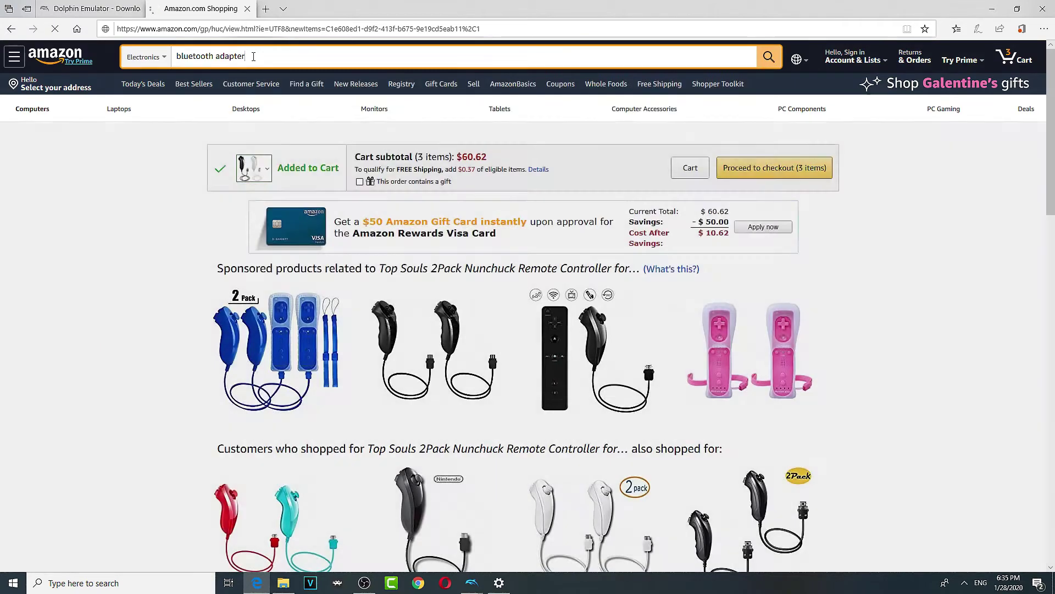
Open the ZEXMTE Bluetooth USB Adapter CSR 4.0 listing from the results and add it to the cart
scroll(616, 293, "down", 1)
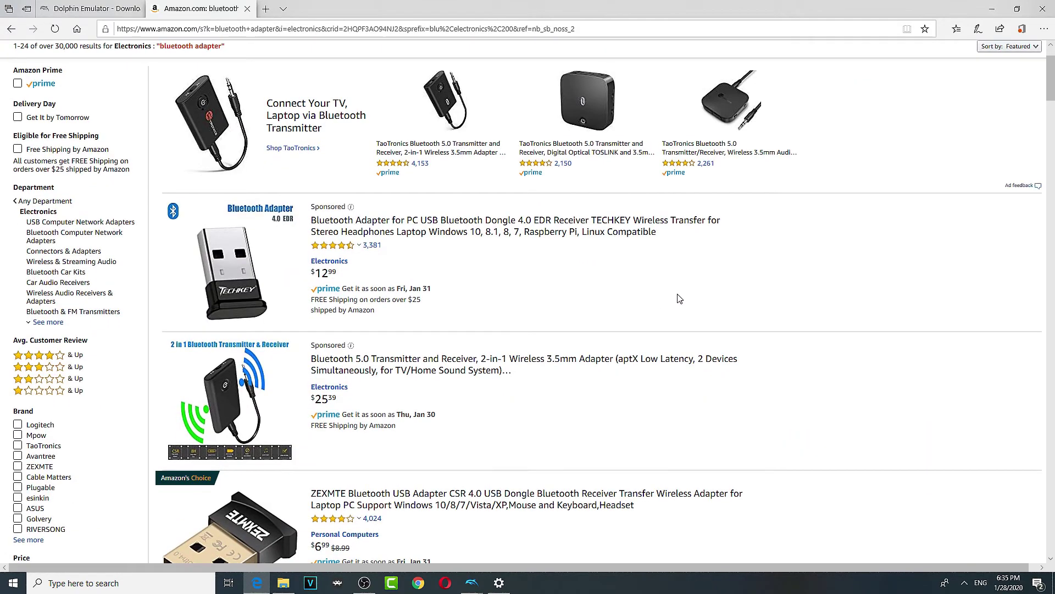
scroll(680, 298, "down", 1)
scroll(756, 286, "down", 2)
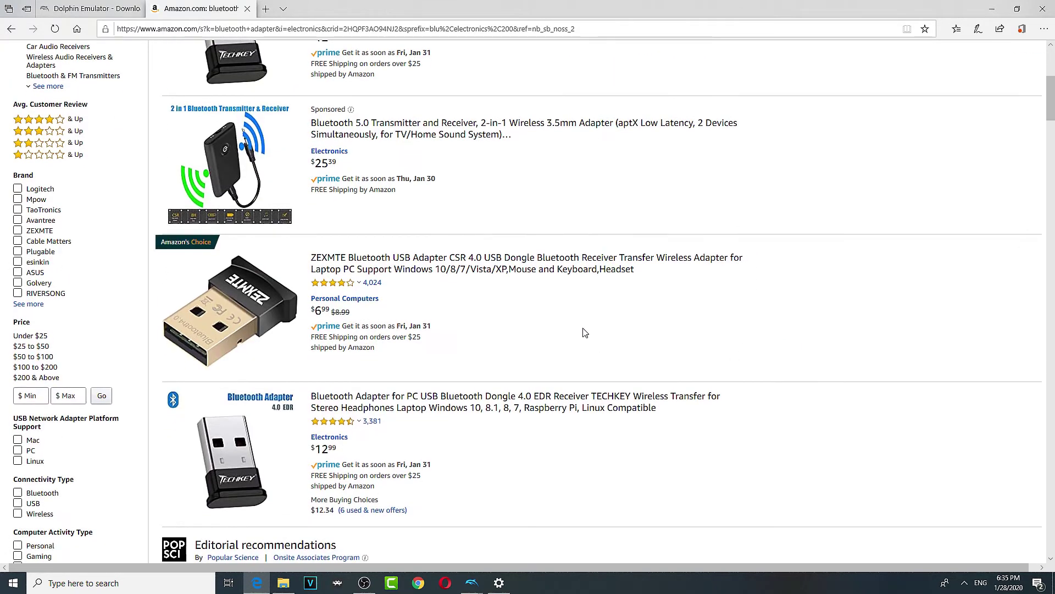
left_click(555, 266)
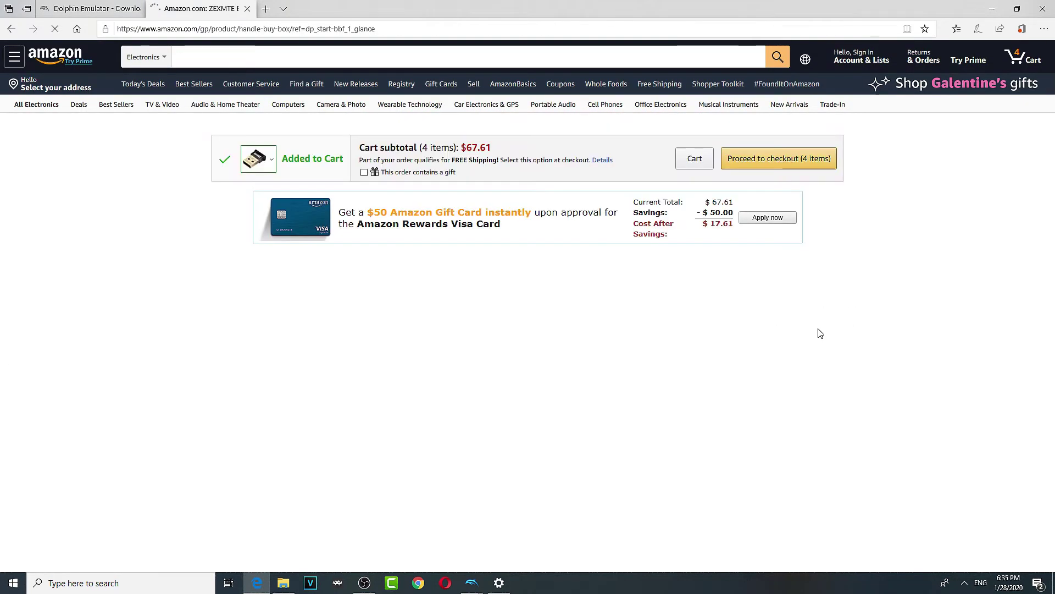
Open the shopping cart and review the collected items and the subtotal
left_click(1020, 57)
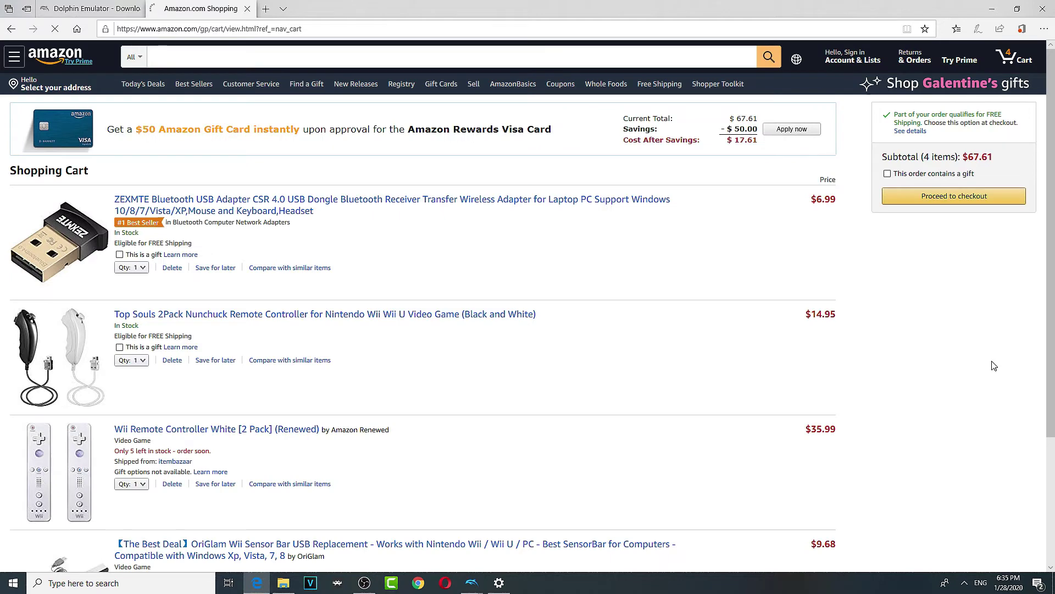
scroll(994, 365, "down", 4)
scroll(967, 395, "up", 1)
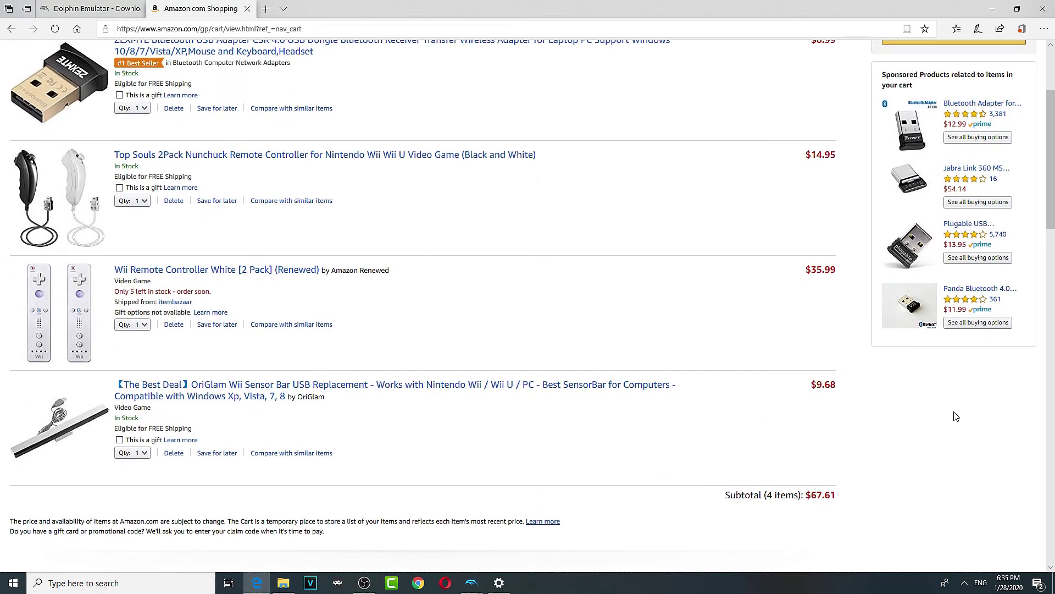
scroll(823, 481, "up", 1)
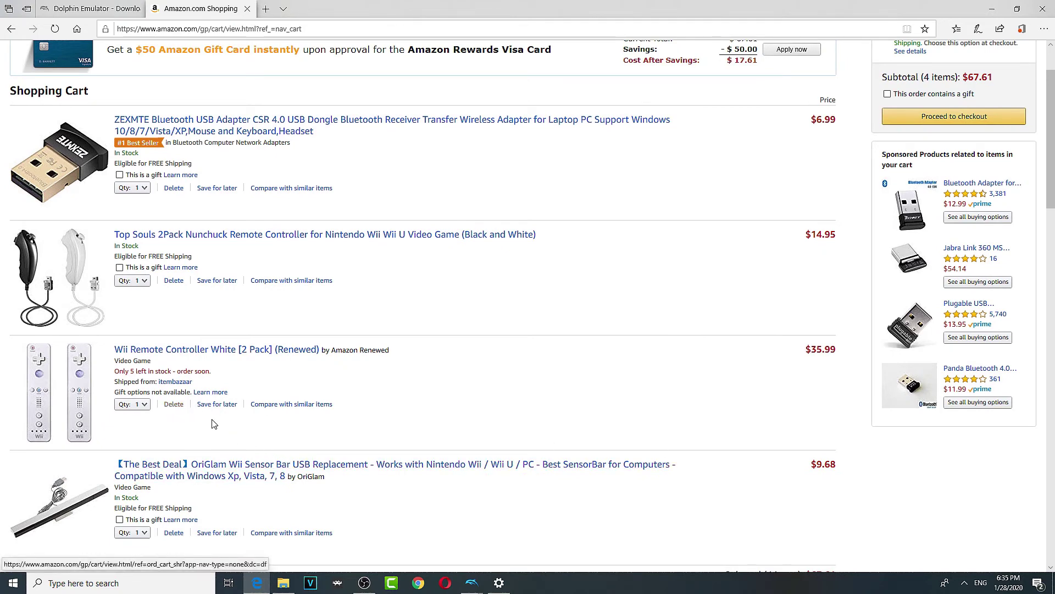
scroll(214, 423, "up", 1)
Search all departments for "wii" and compare the prices of the Wii console bundles
left_click(183, 60)
type("wi")
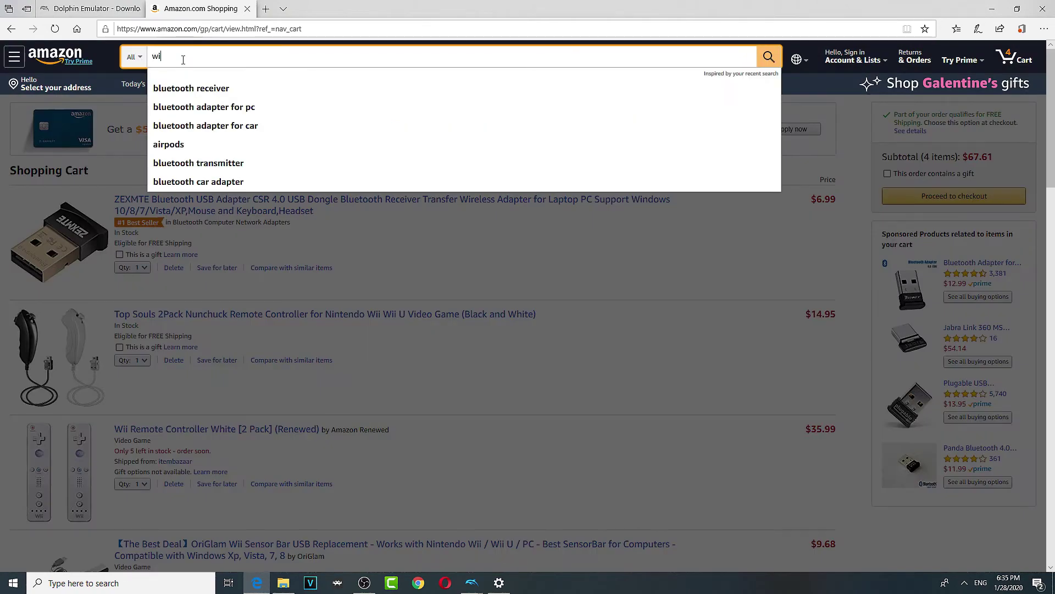
type("i")
key("Return")
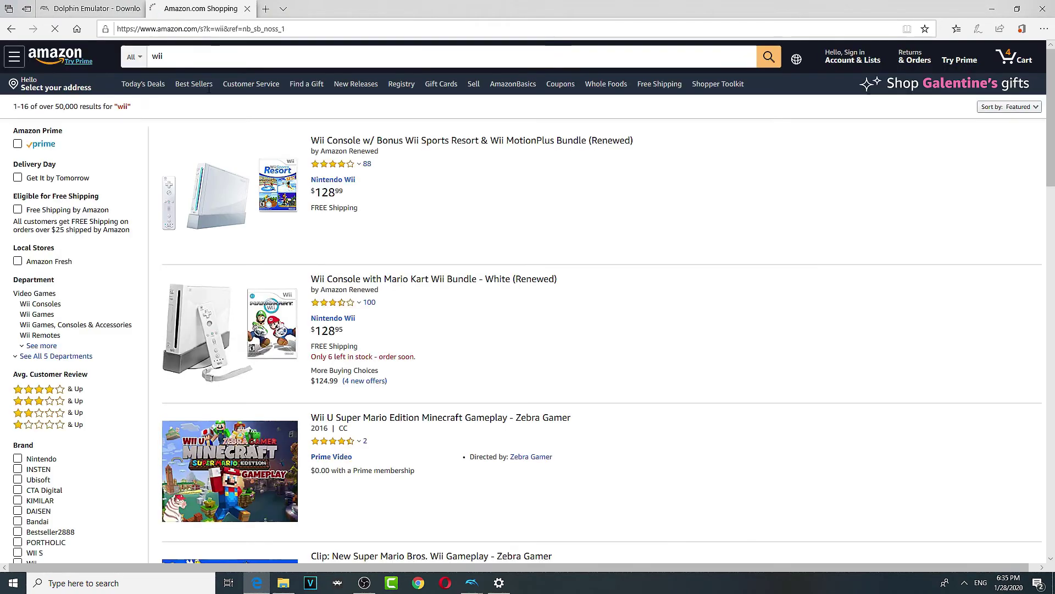
scroll(517, 269, "down", 7)
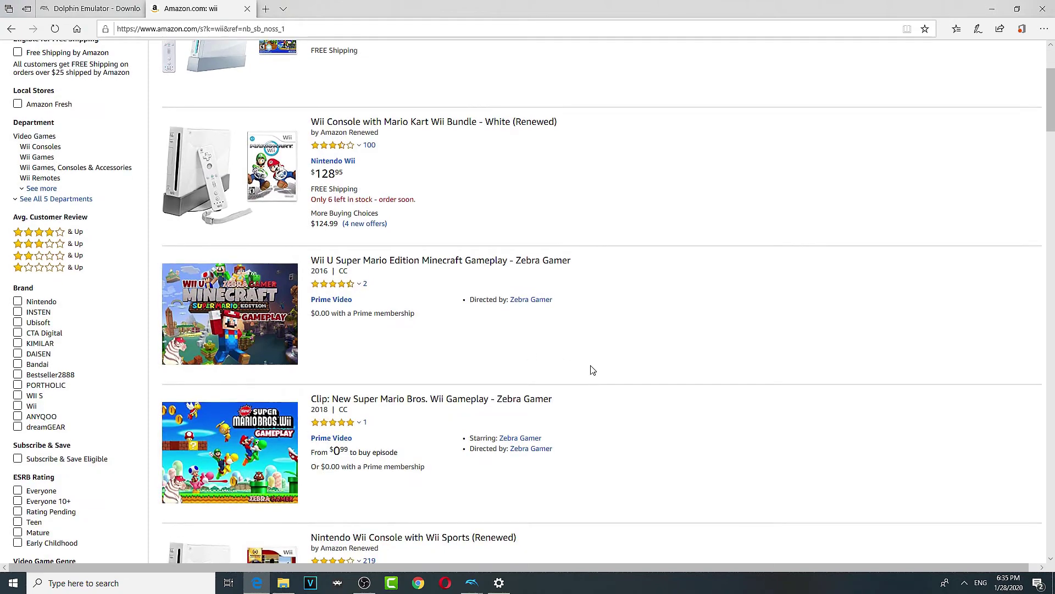
scroll(737, 396, "up", 7)
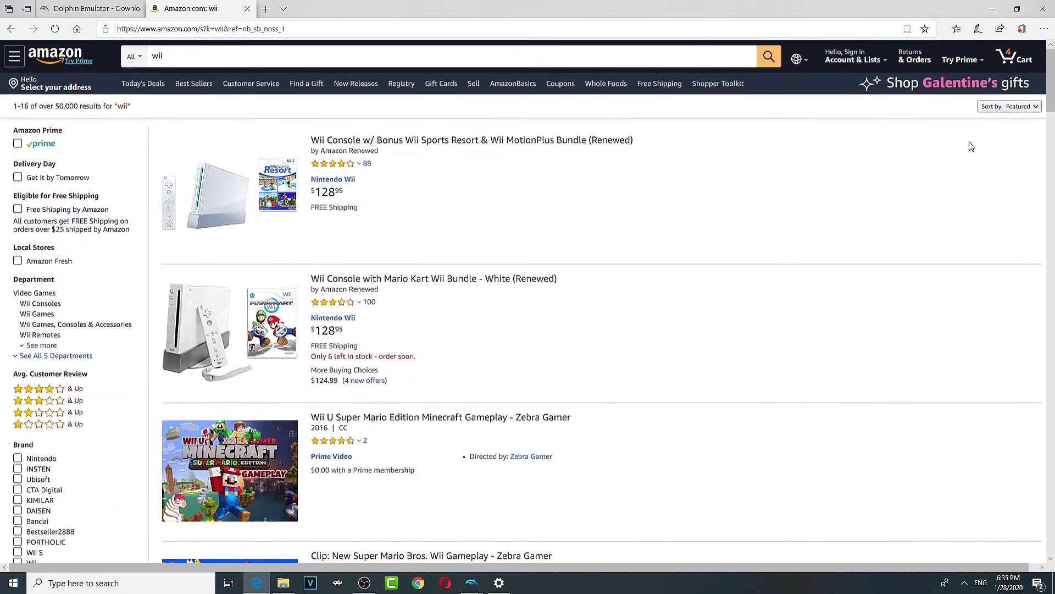
Return to the cart and delete the Wii Remote Controller White [2 Pack] and the Top Souls 2Pack Nunchuck
left_click(1022, 59)
scroll(715, 366, "down", 3)
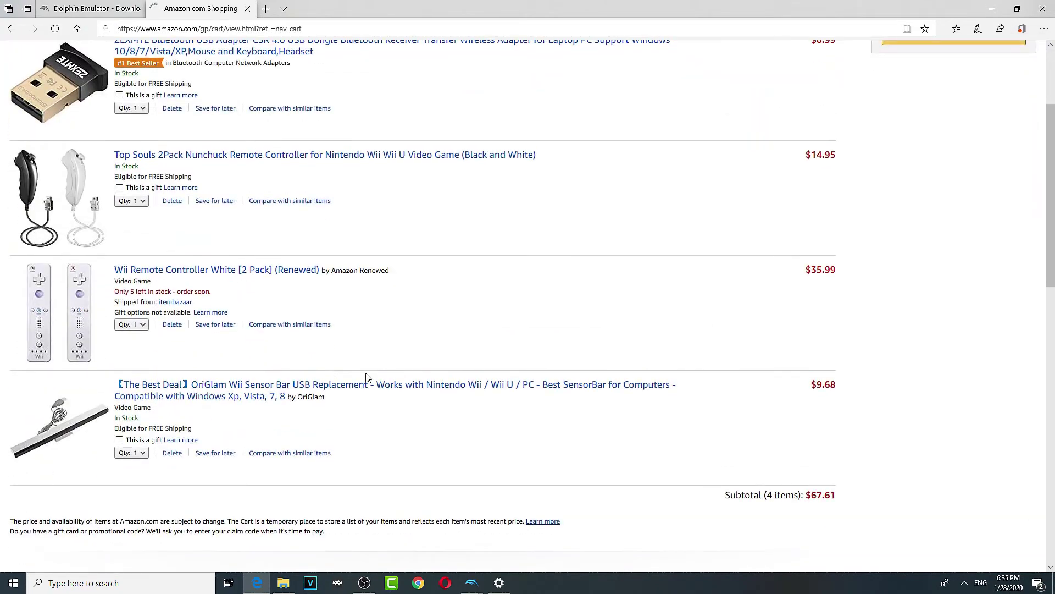
left_click(174, 324)
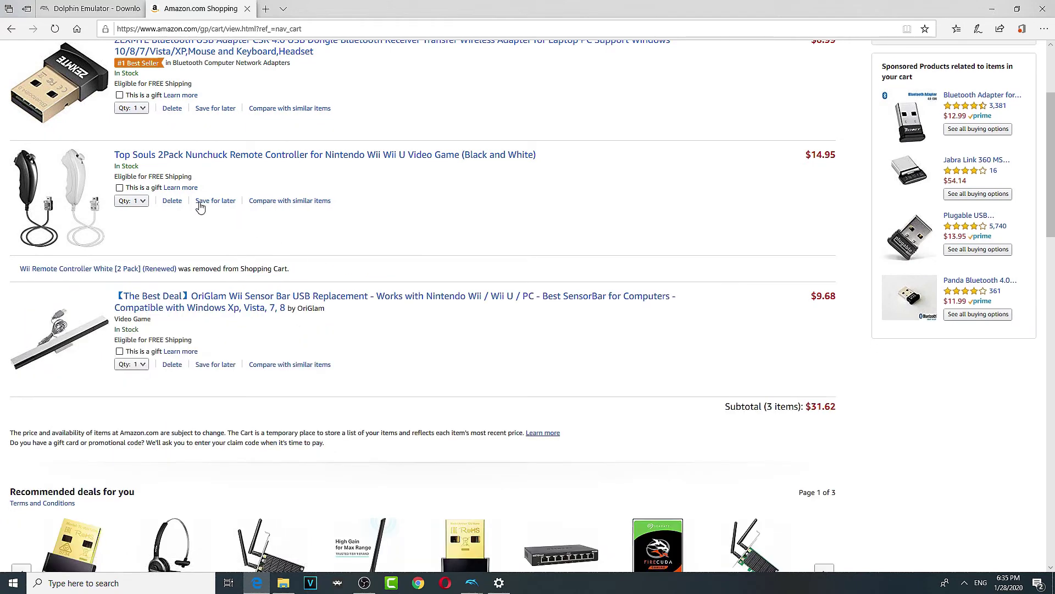
left_click(172, 202)
scroll(480, 300, "up", 3)
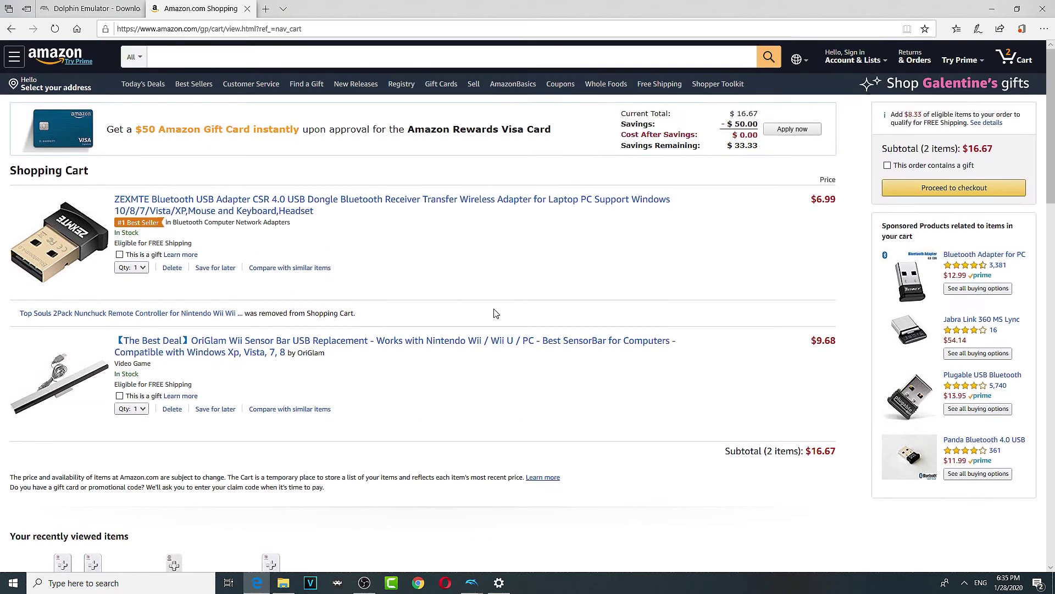
Search all departments for "renew wiimote" and look over the results
left_click(215, 56)
type("wiimote")
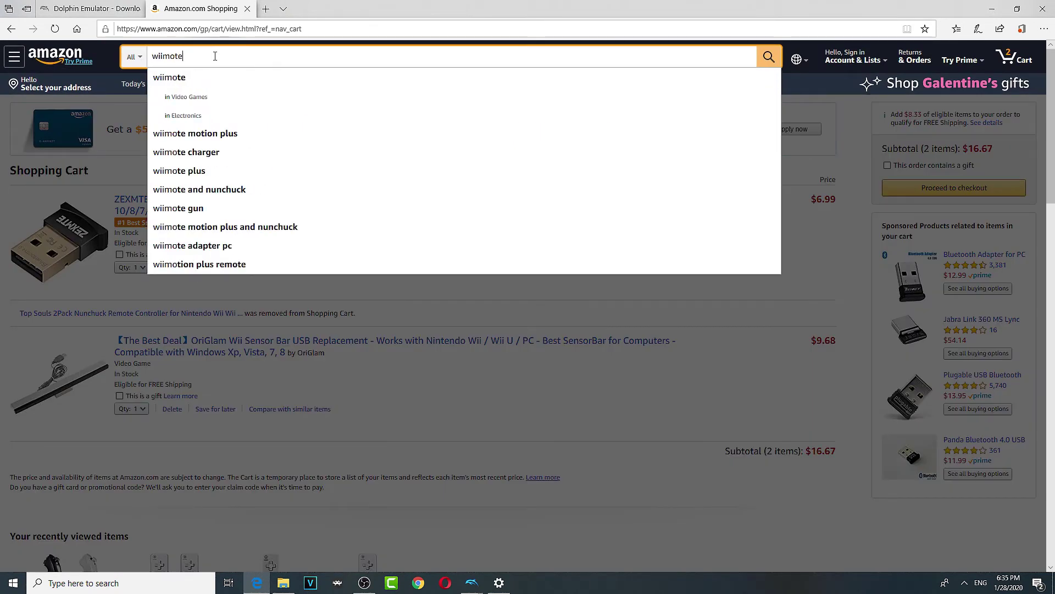
type("renew")
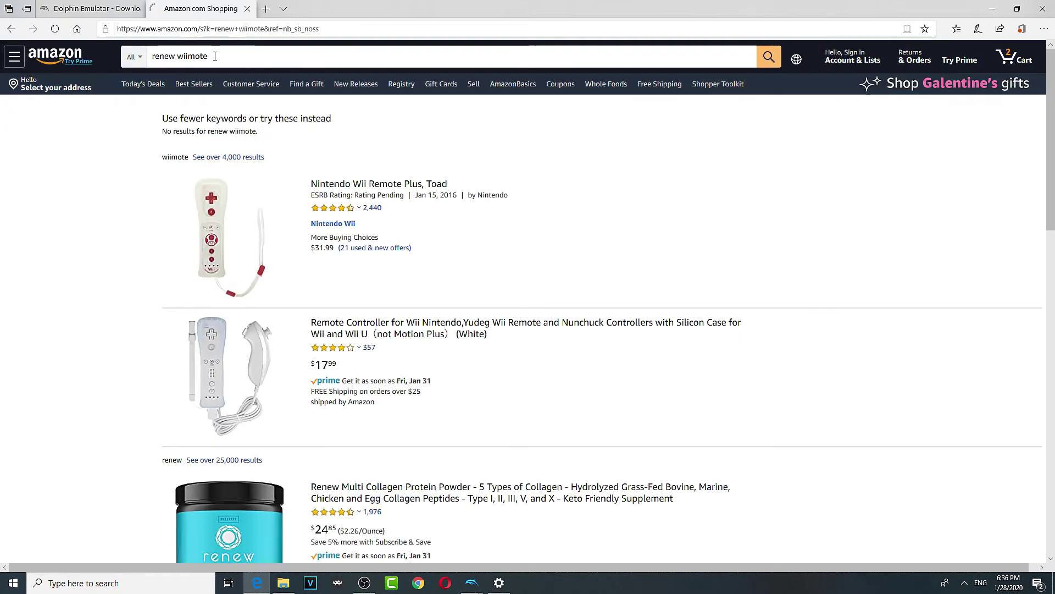
scroll(697, 290, "down", 7)
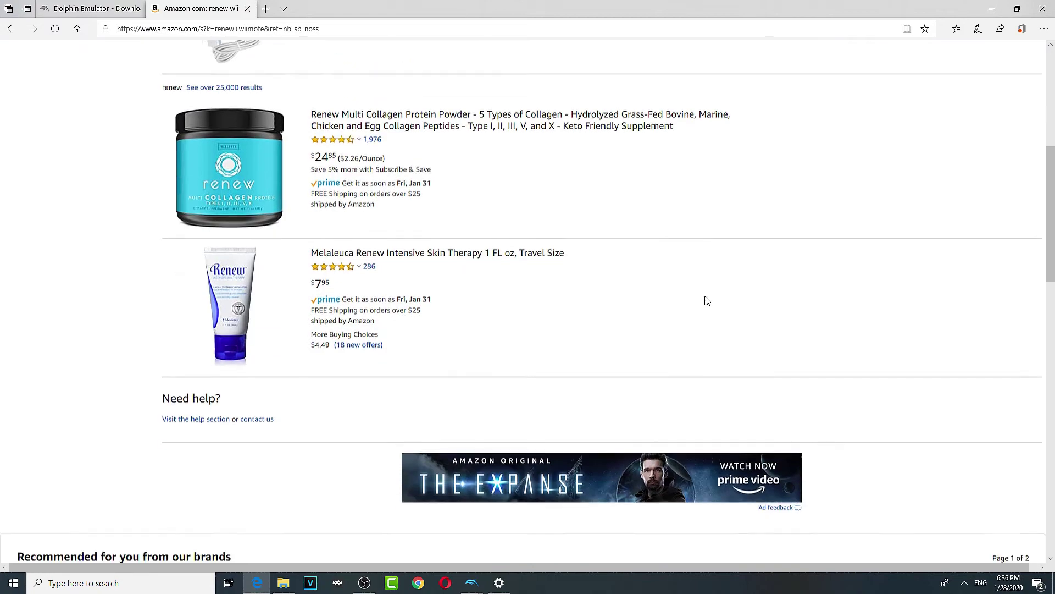
scroll(704, 302, "up", 8)
Remove "renew" from the query and search for "wiimote" only
left_click_drag(175, 56, 101, 59)
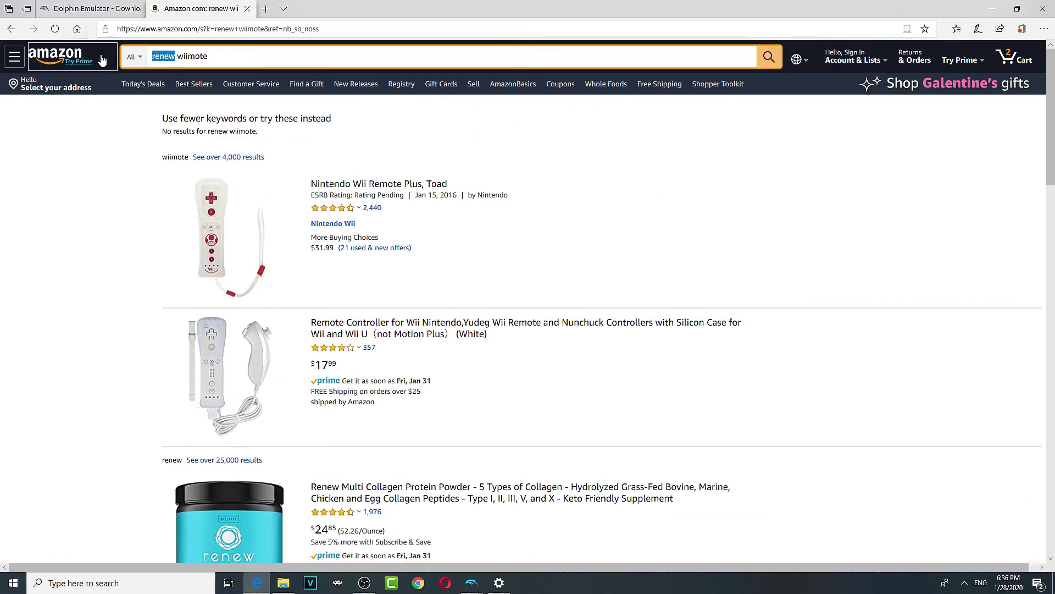
key("BackSpace")
key("Return")
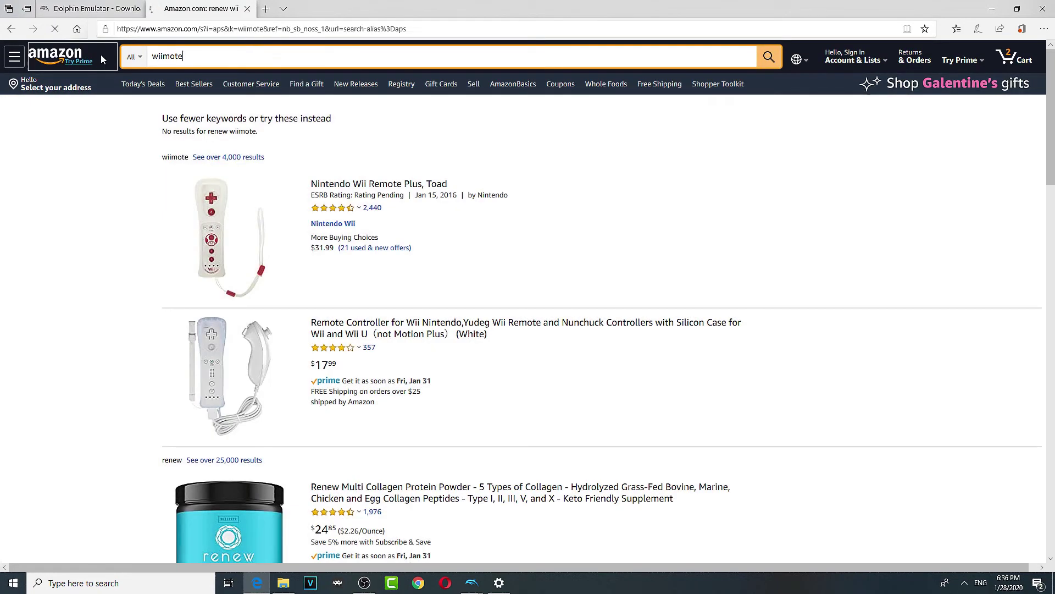
Look through the wiimote search results, comparing the prices of official Nintendo remotes and third-party controllers
scroll(638, 287, "down", 10)
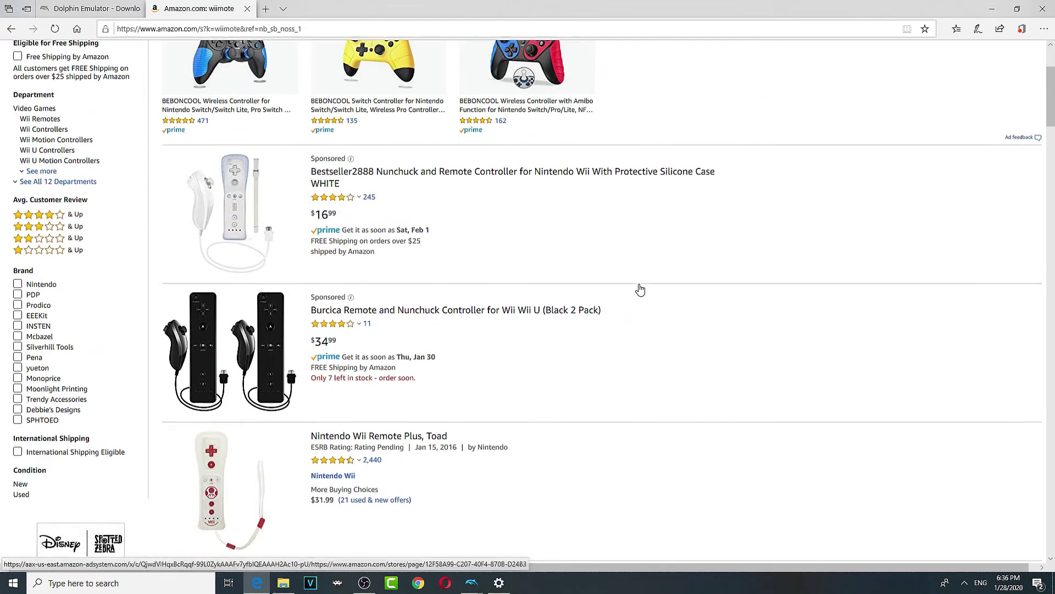
scroll(500, 373, "down", 3)
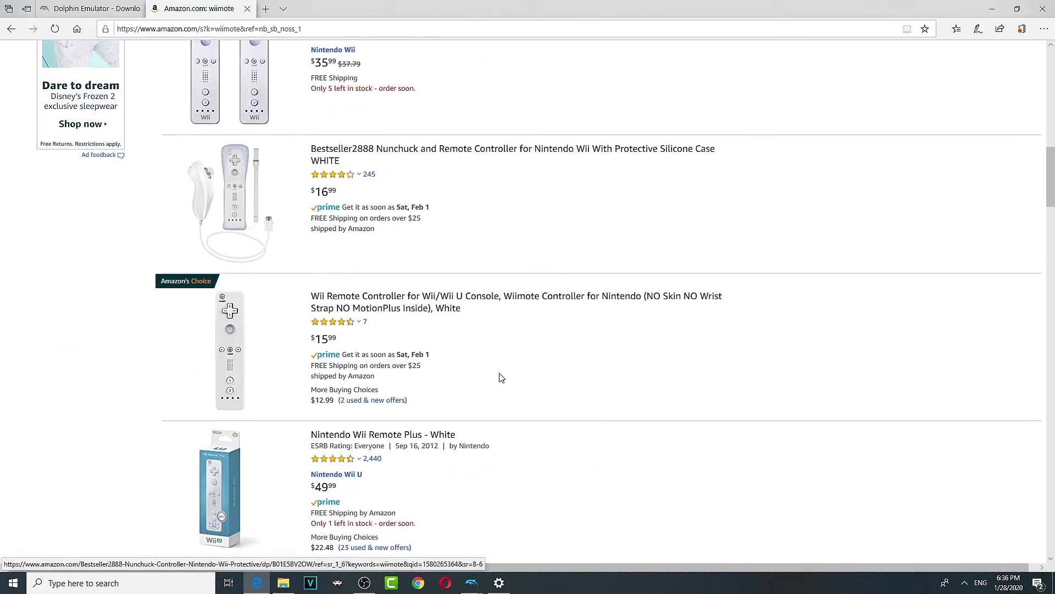
scroll(536, 373, "down", 3)
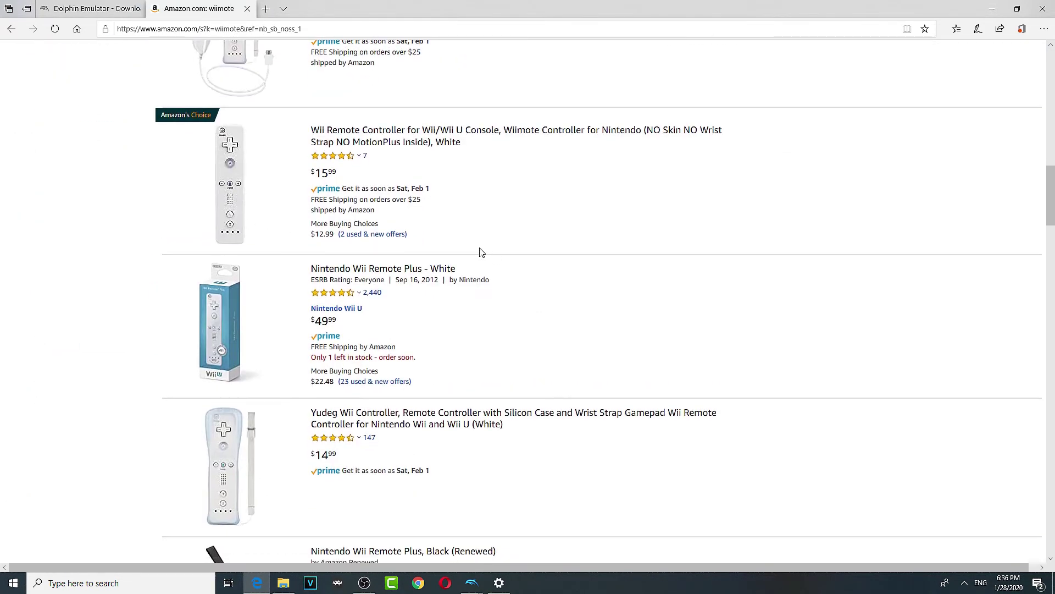
scroll(506, 290, "down", 3)
scroll(445, 287, "up", 3)
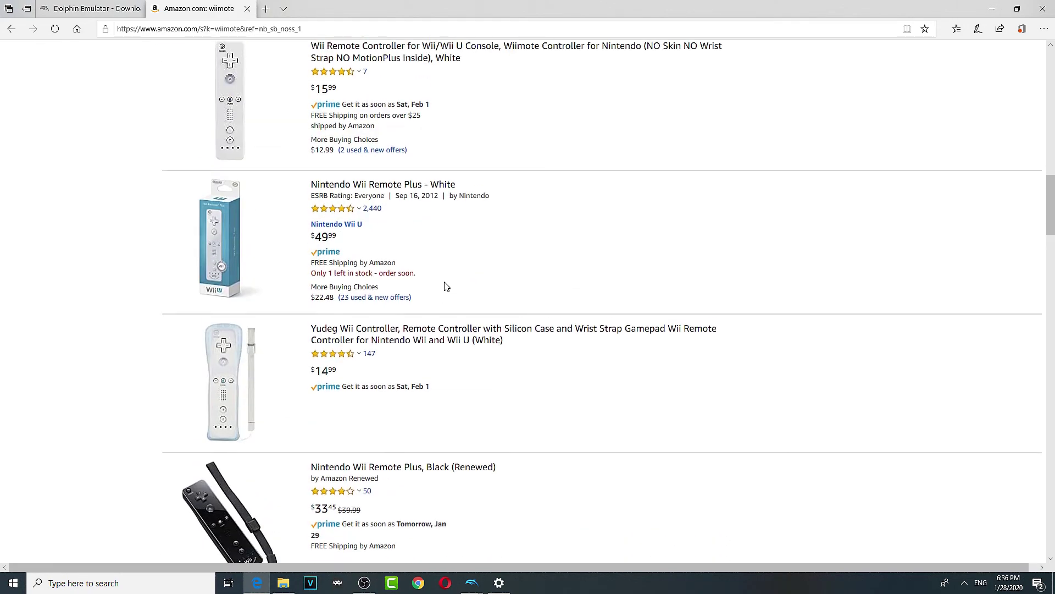
scroll(259, 219, "up", 4)
scroll(472, 260, "down", 7)
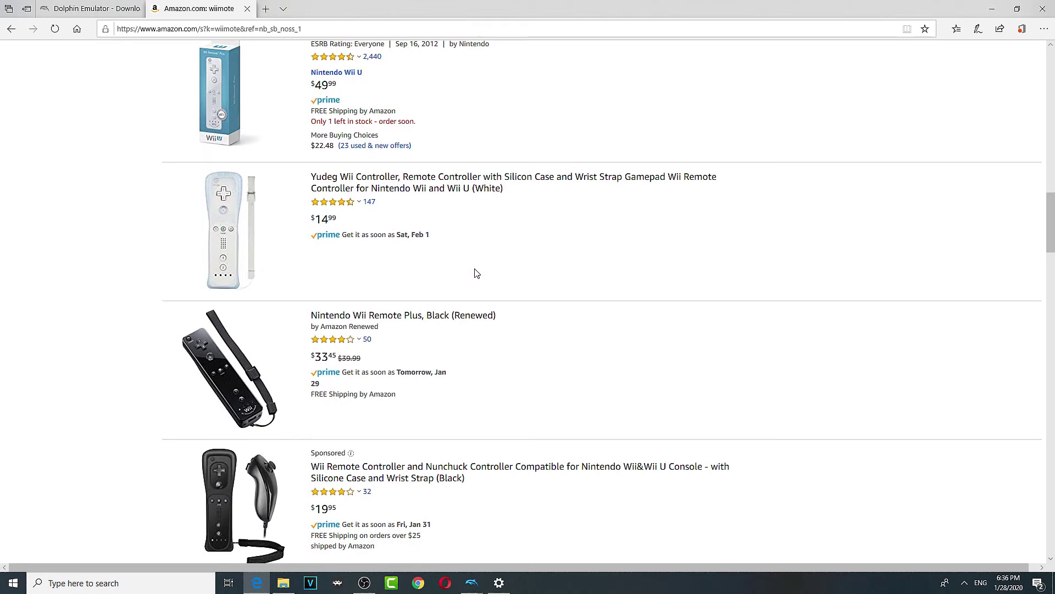
scroll(514, 291, "down", 3)
scroll(606, 307, "down", 6)
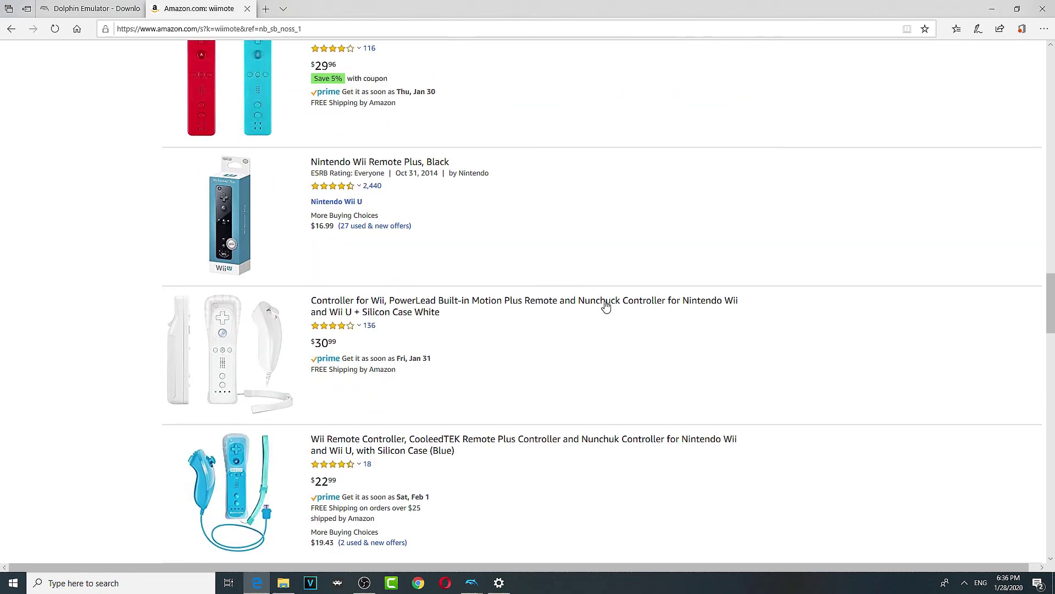
scroll(606, 299, "down", 7)
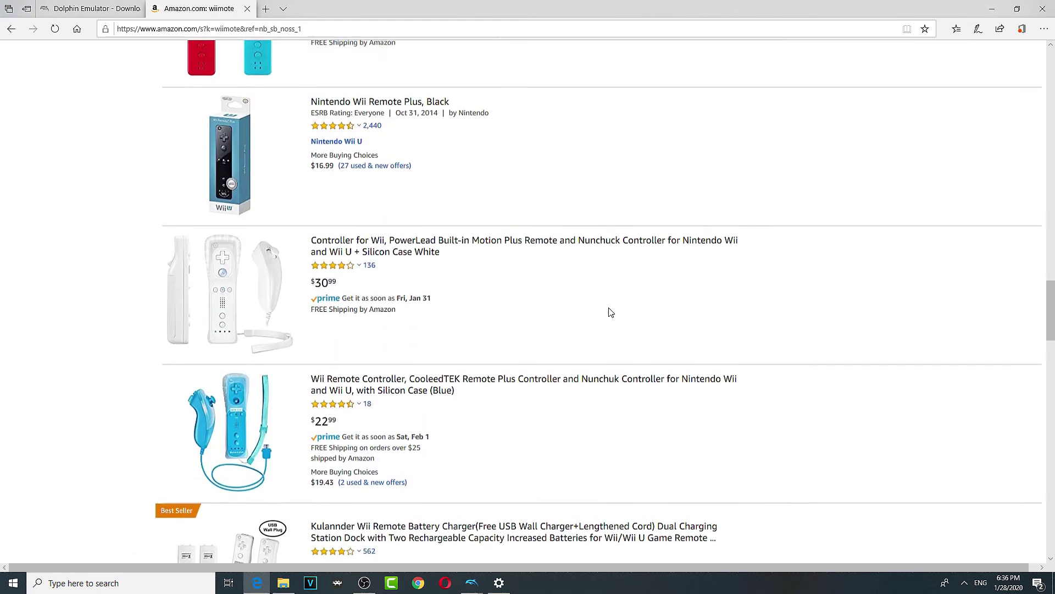
scroll(606, 314, "down", 7)
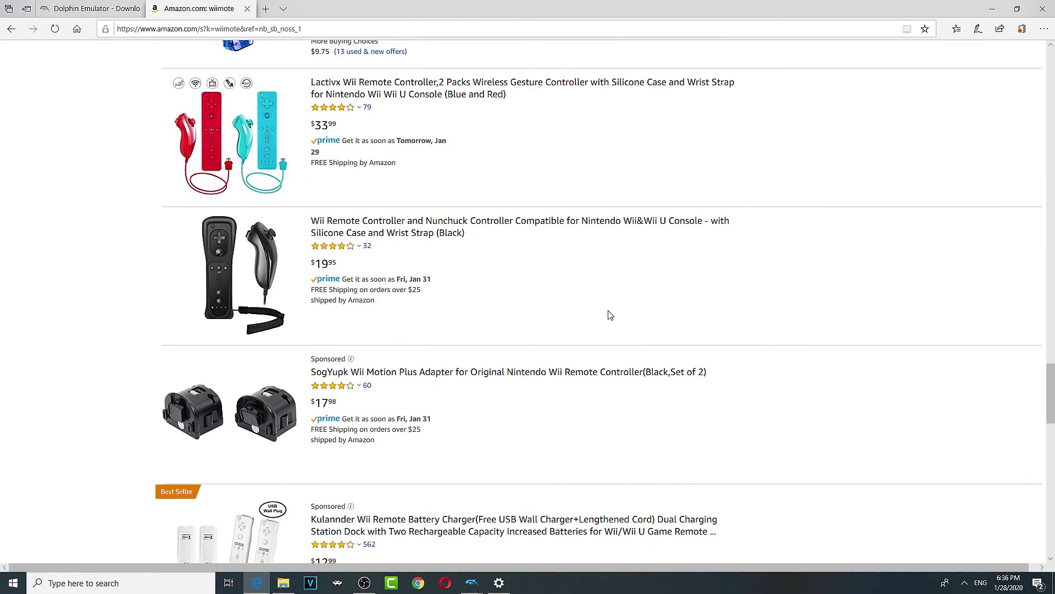
scroll(548, 305, "up", 12)
scroll(548, 306, "up", 15)
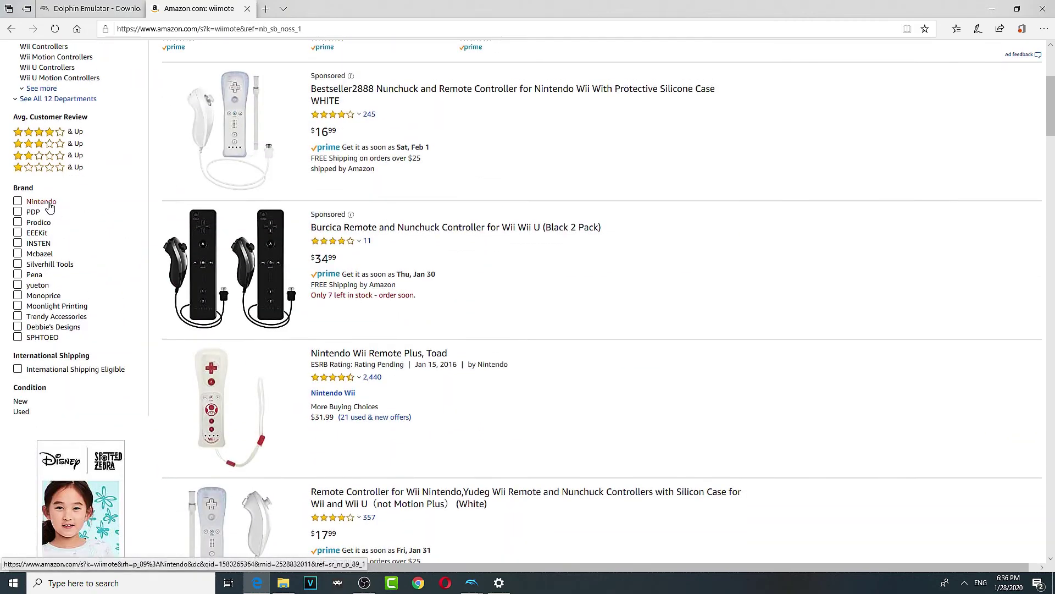
Filter the results to the Nintendo brand and add the $18.00 "Used - Acceptable" offer of the Nintendo Wii Remote Plus, Black to the cart
left_click(44, 202)
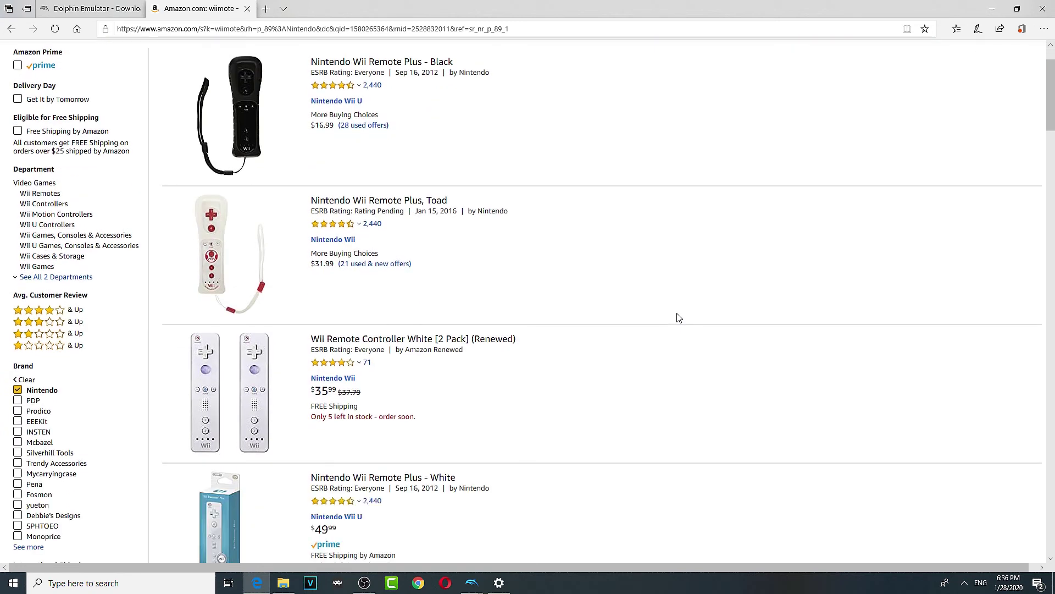
scroll(673, 317, "down", 6)
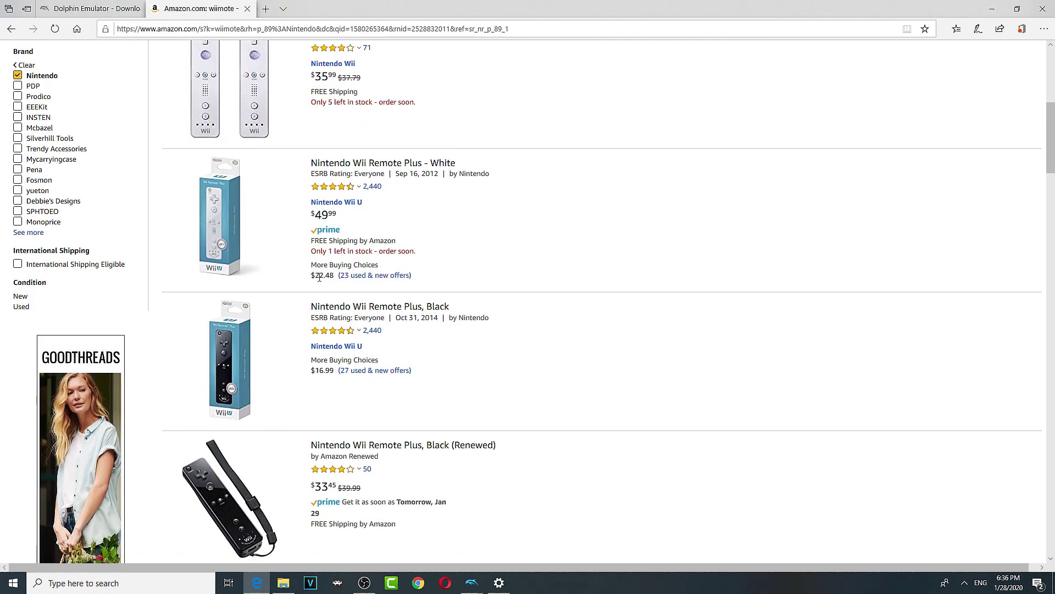
left_click(389, 372)
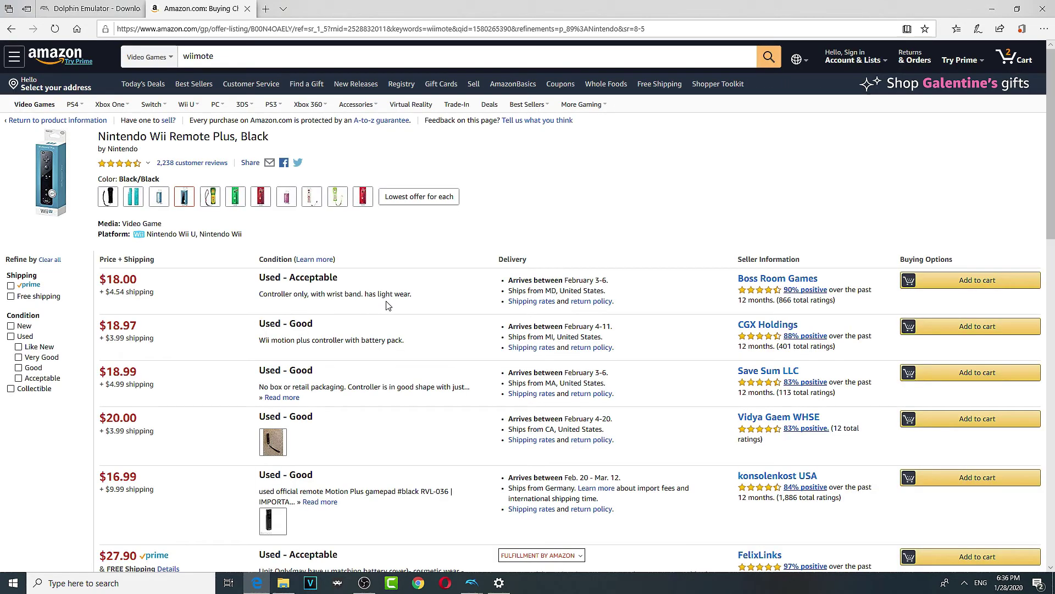
left_click(906, 288)
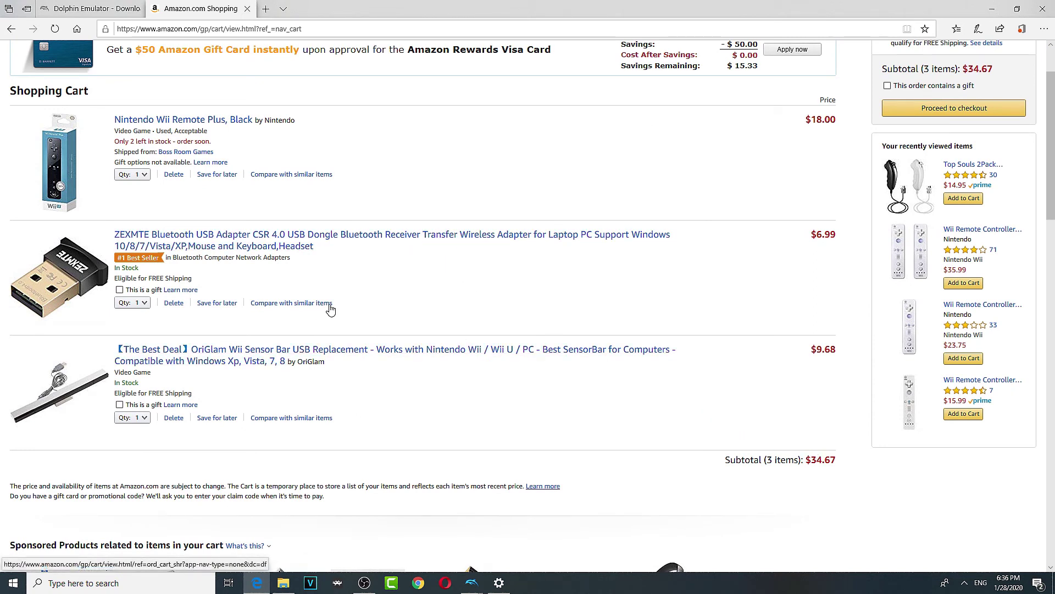
Remove the ZEXMTE Bluetooth USB adapter from the shopping cart and check the new subtotal
left_click(173, 303)
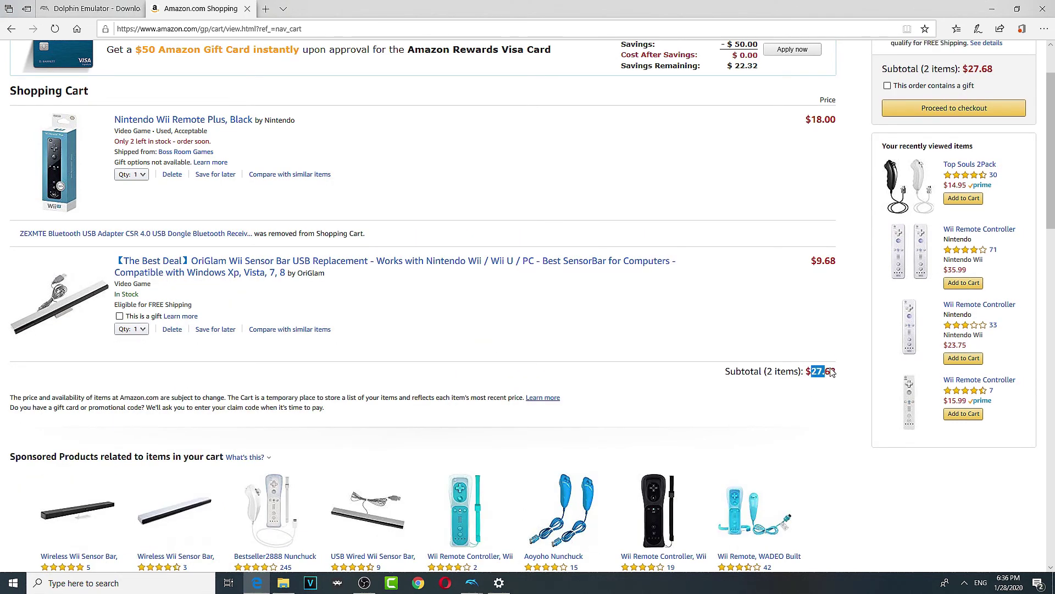
left_click(832, 385)
scroll(836, 398, "up", 2)
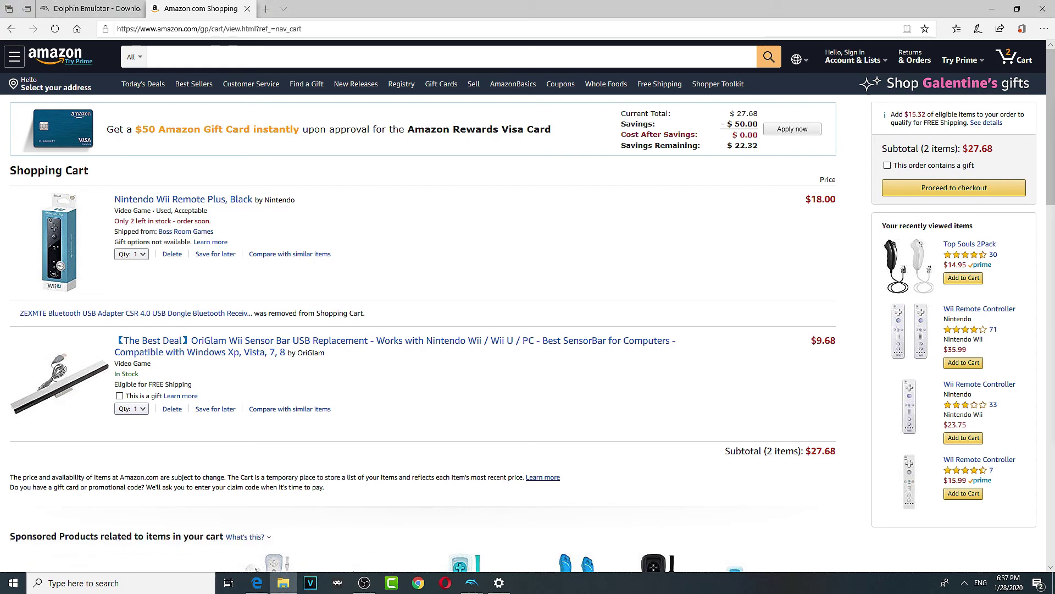
key("alt+Tab")
left_click(487, 324)
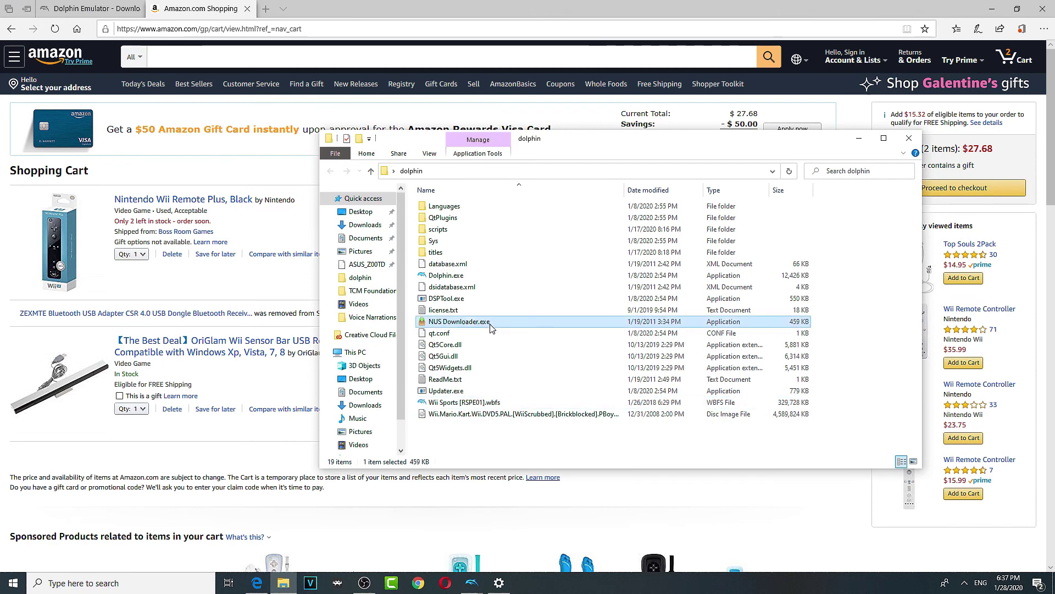
double_click(462, 253)
double_click(462, 207)
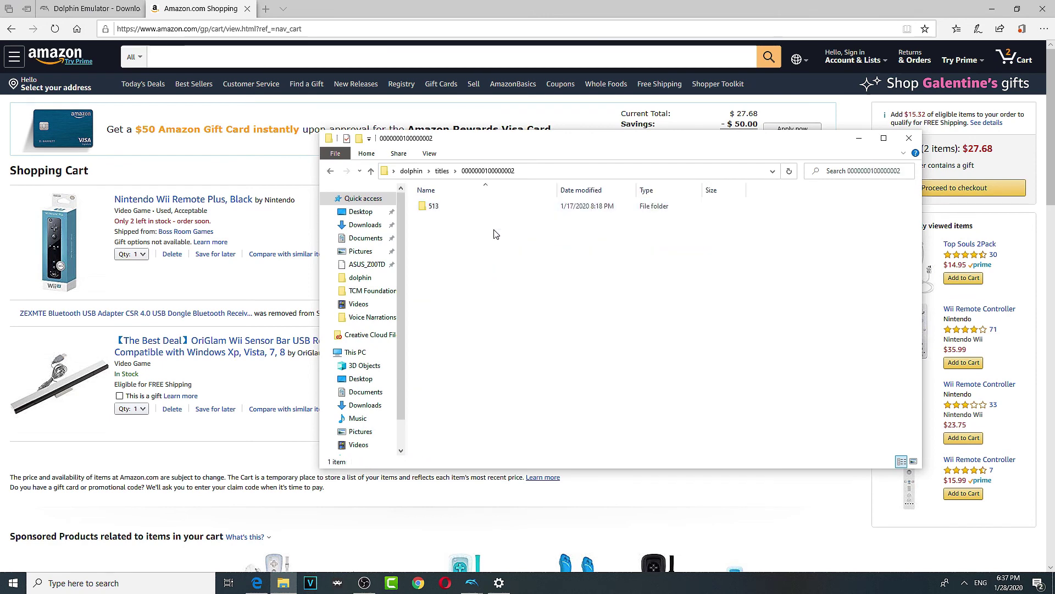
double_click(463, 212)
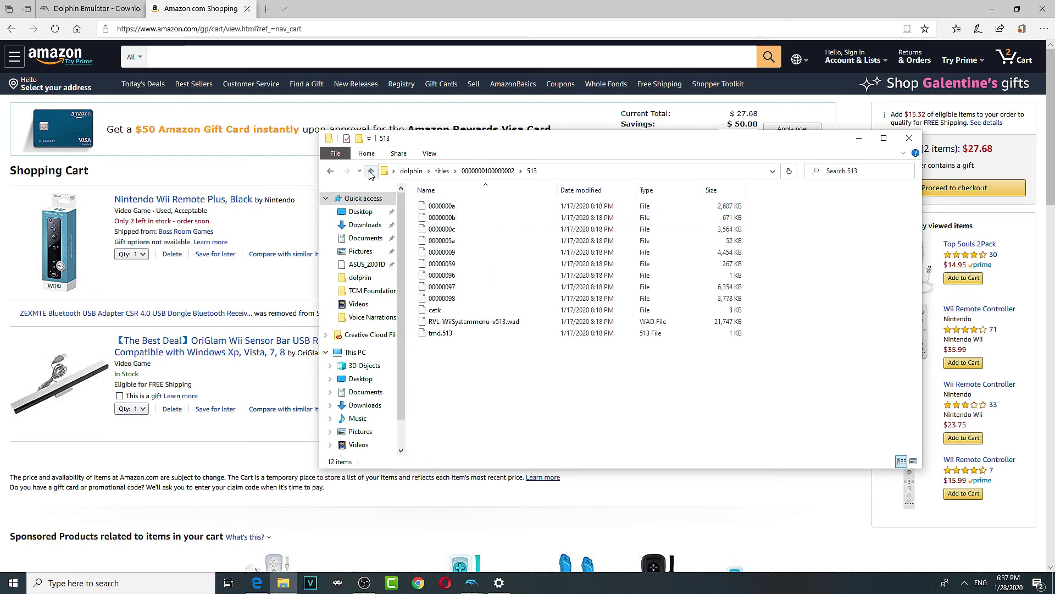
left_click(371, 171)
left_click(371, 171)
double_click(471, 219)
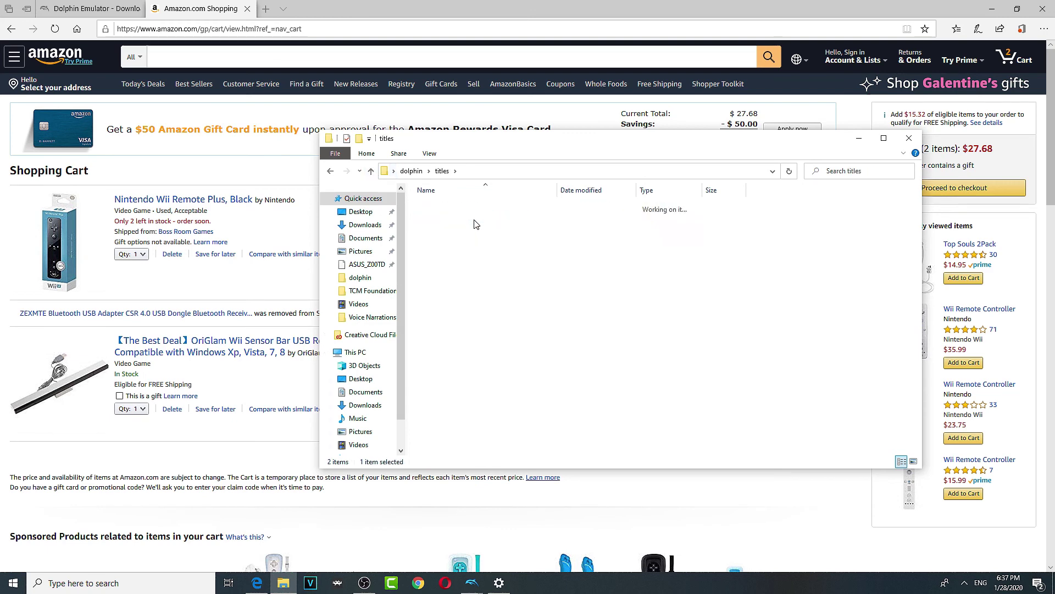
double_click(450, 205)
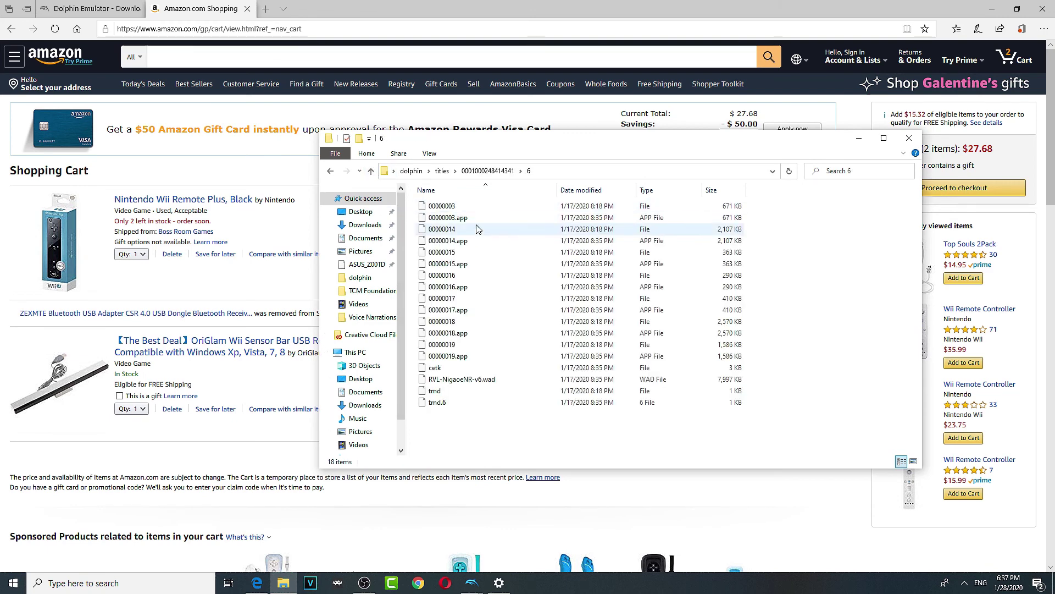
left_click(371, 171)
left_click(371, 171)
left_click(371, 171)
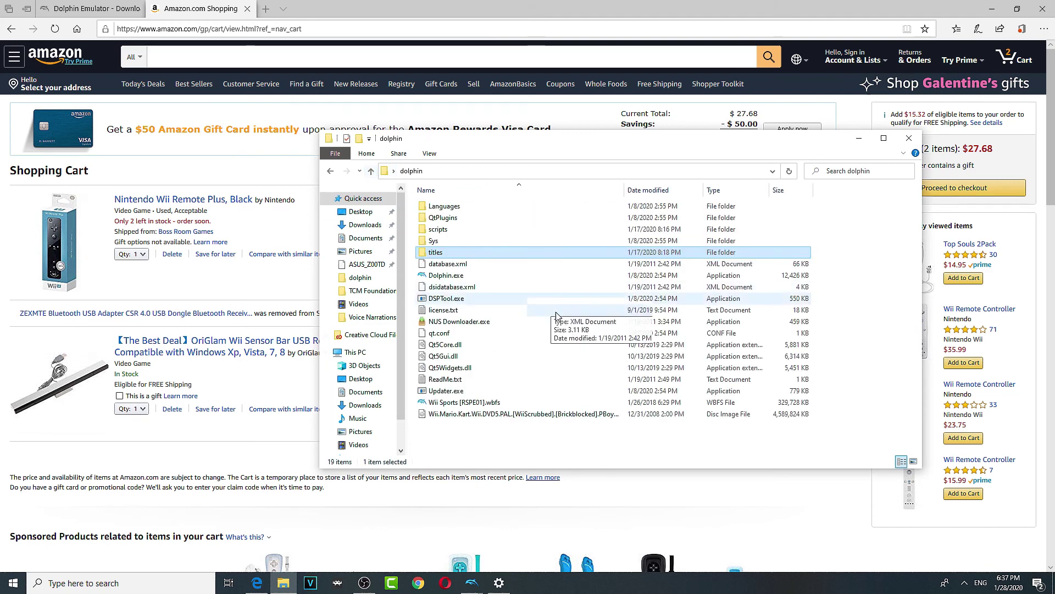
Launch NUS Downloader.exe from the dolphin folder to view its packing options, and close both it and the folder window
double_click(496, 324)
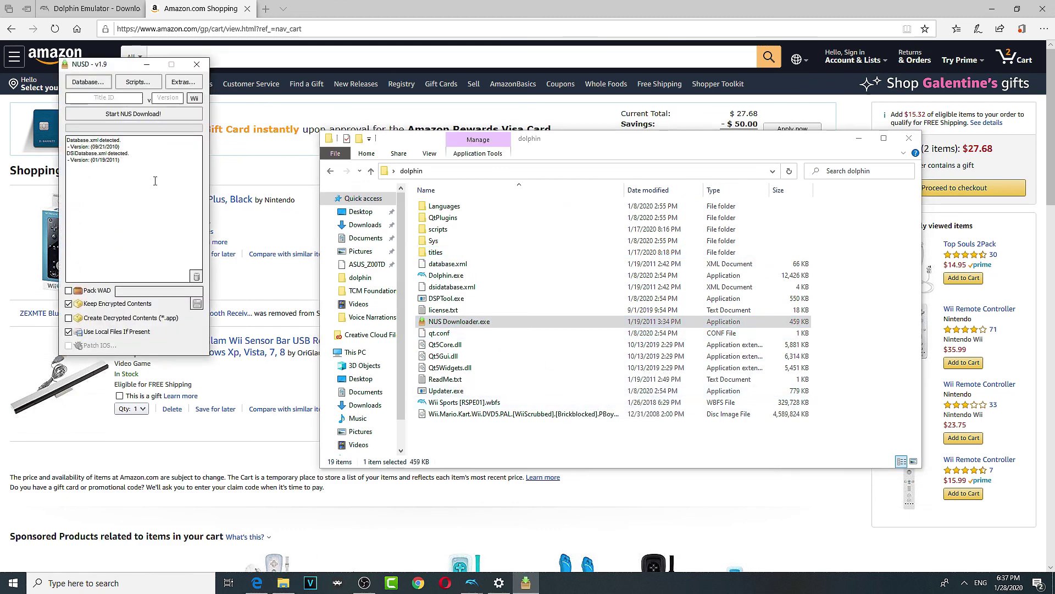
left_click(93, 292)
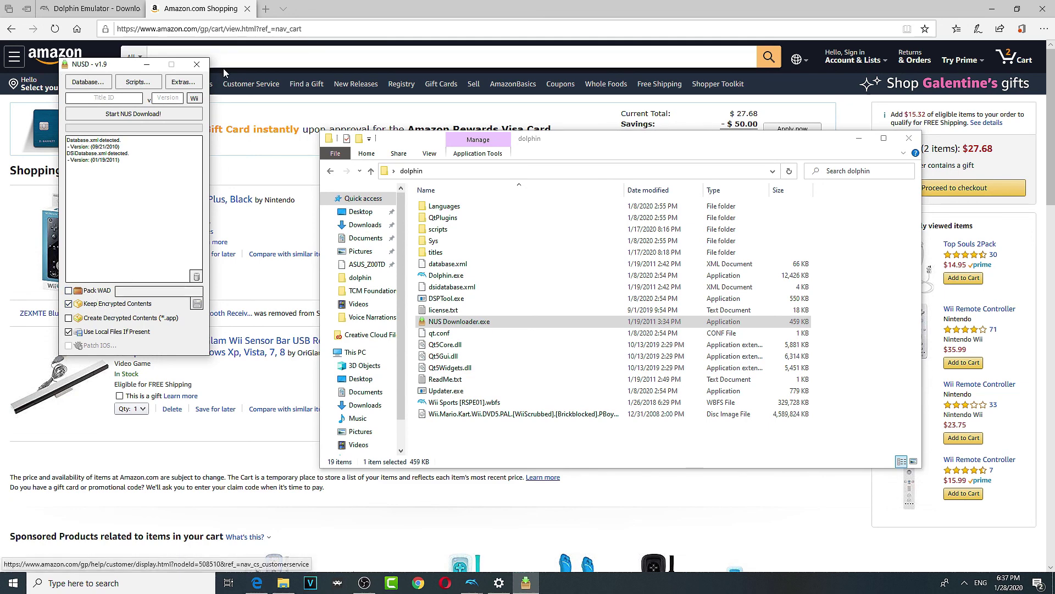
left_click(197, 64)
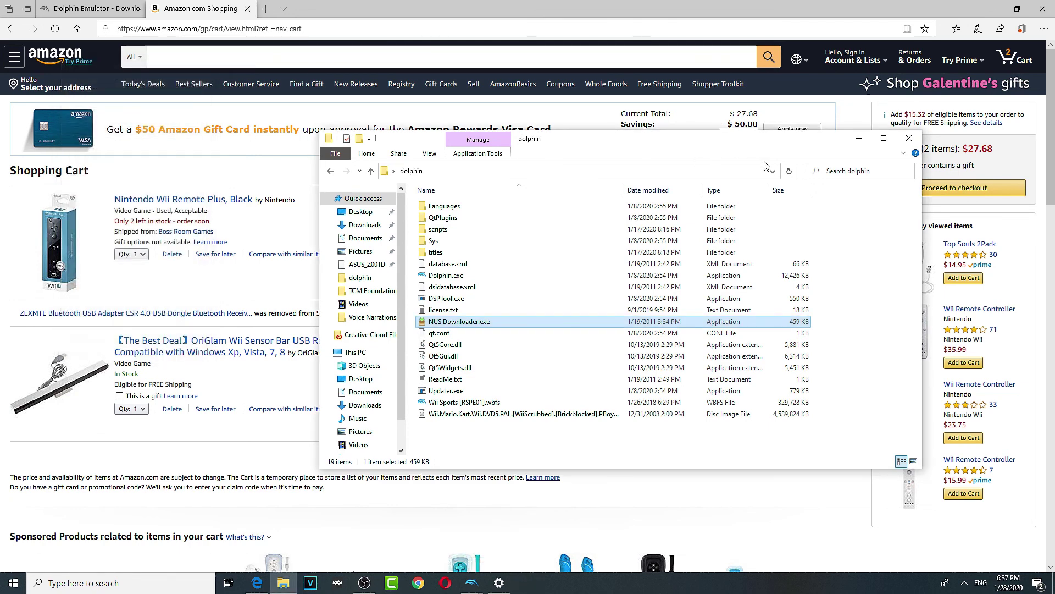
left_click(909, 138)
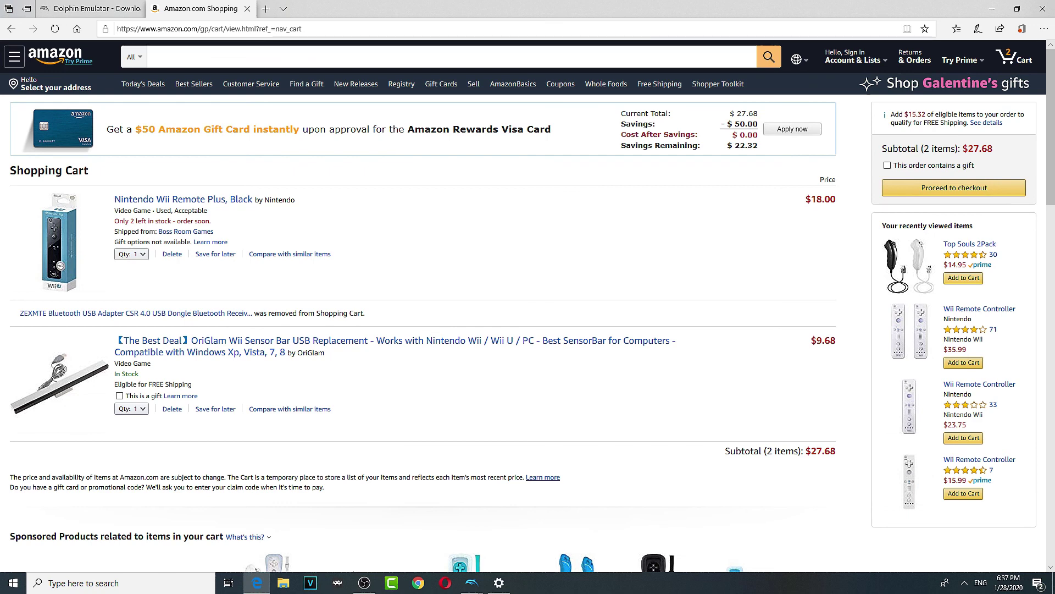